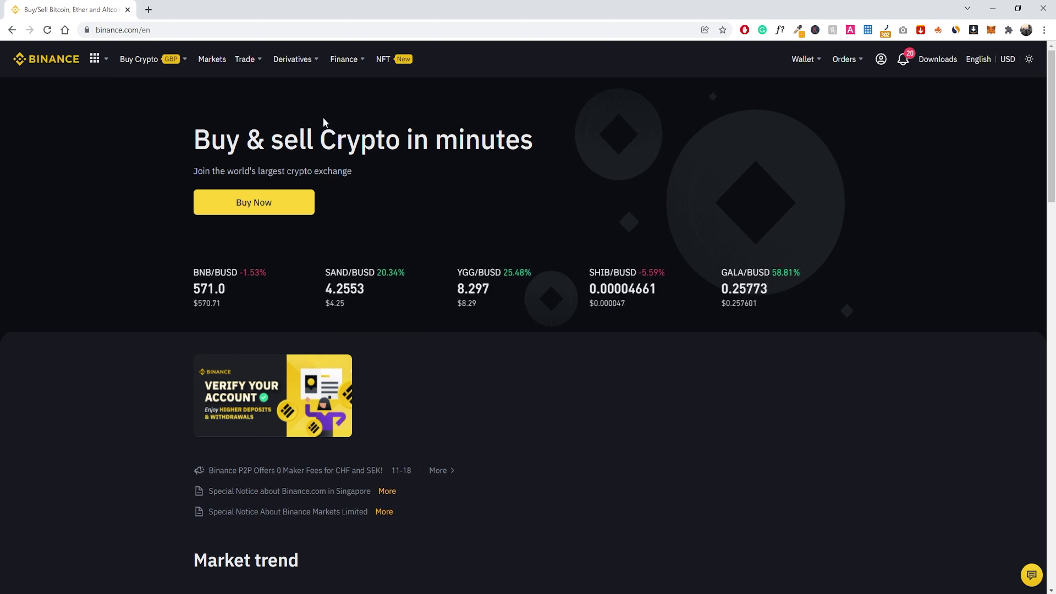
Step: Set the payment currency for buying crypto to SEK and open the credit/debit card purchase page
mouse_move(138, 65)
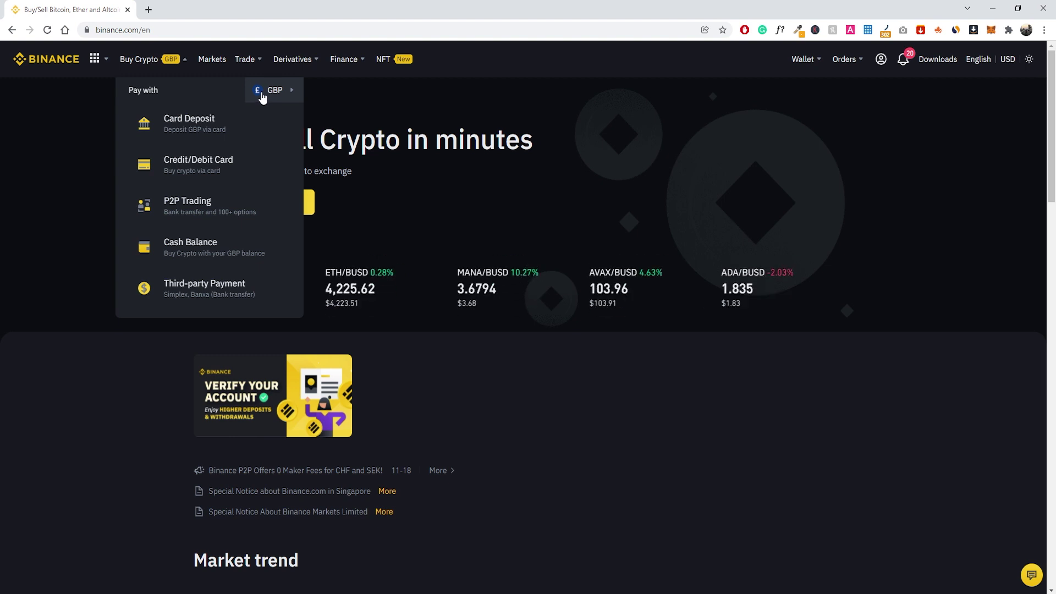
click(262, 95)
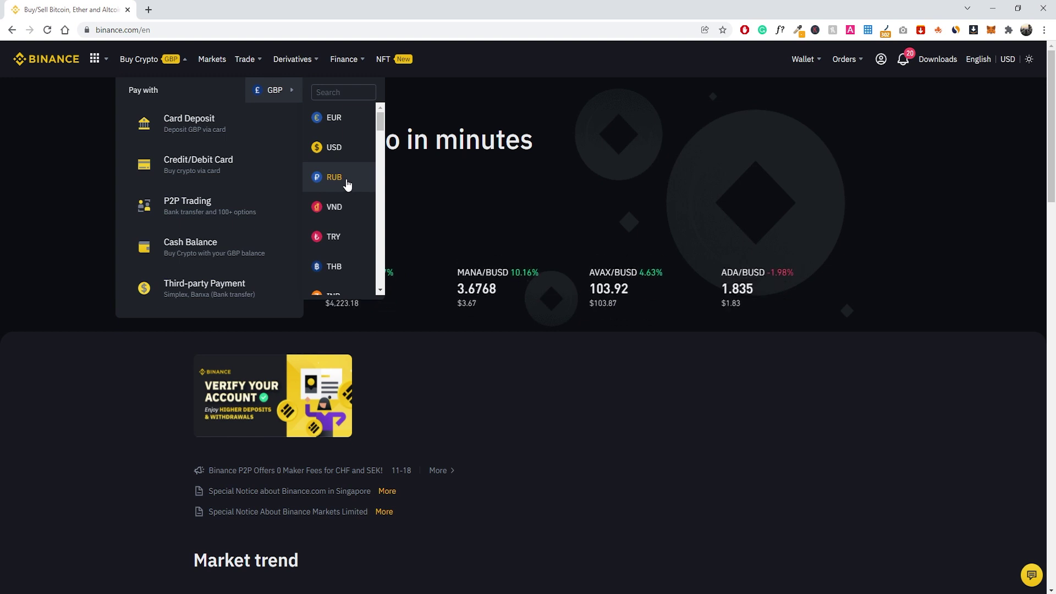
scroll(346, 176, down, 10)
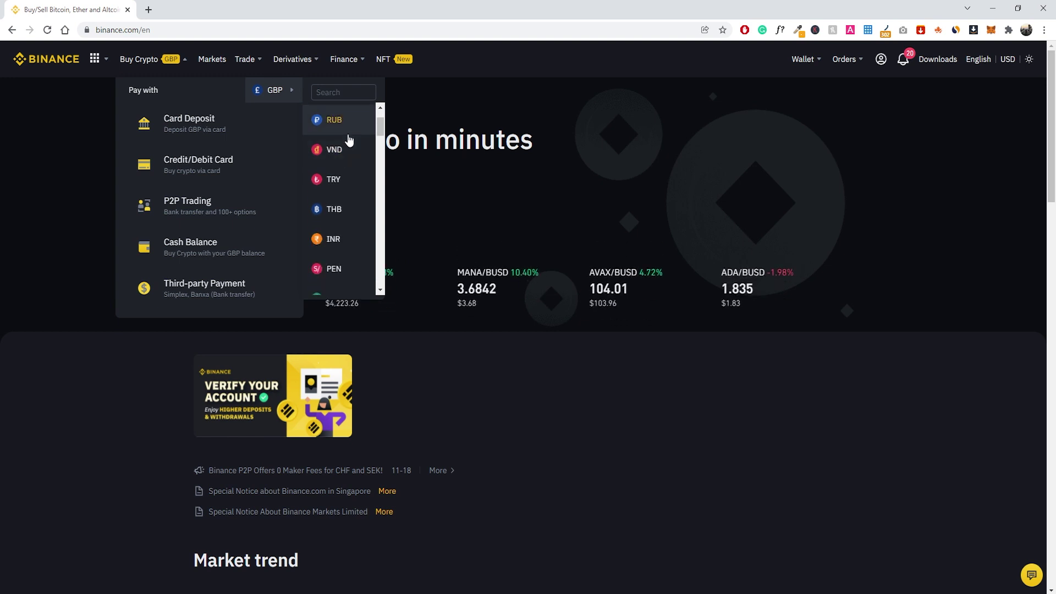
scroll(341, 176, up, 6)
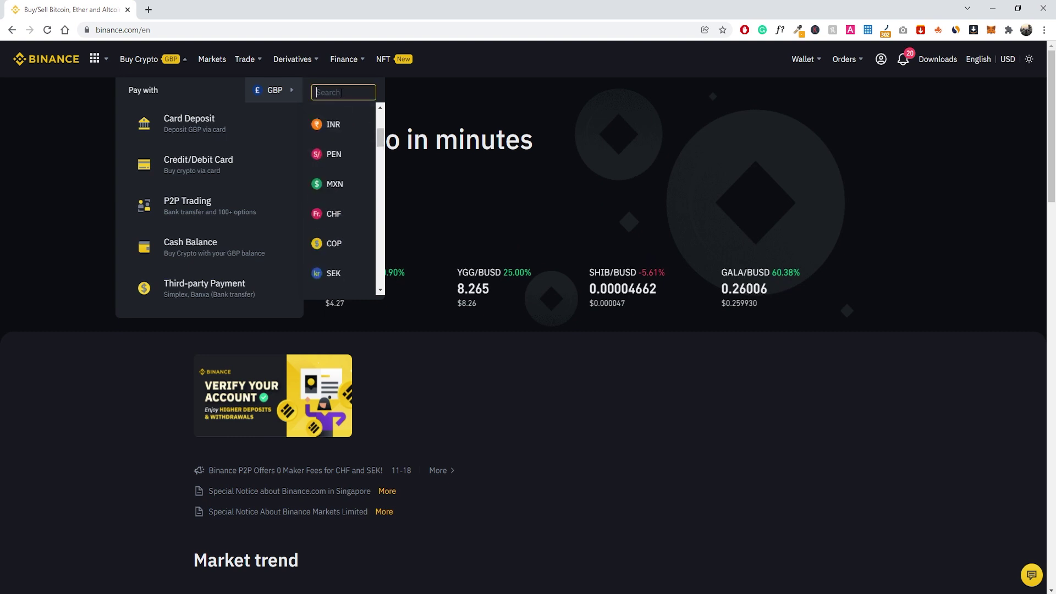
text(sek)
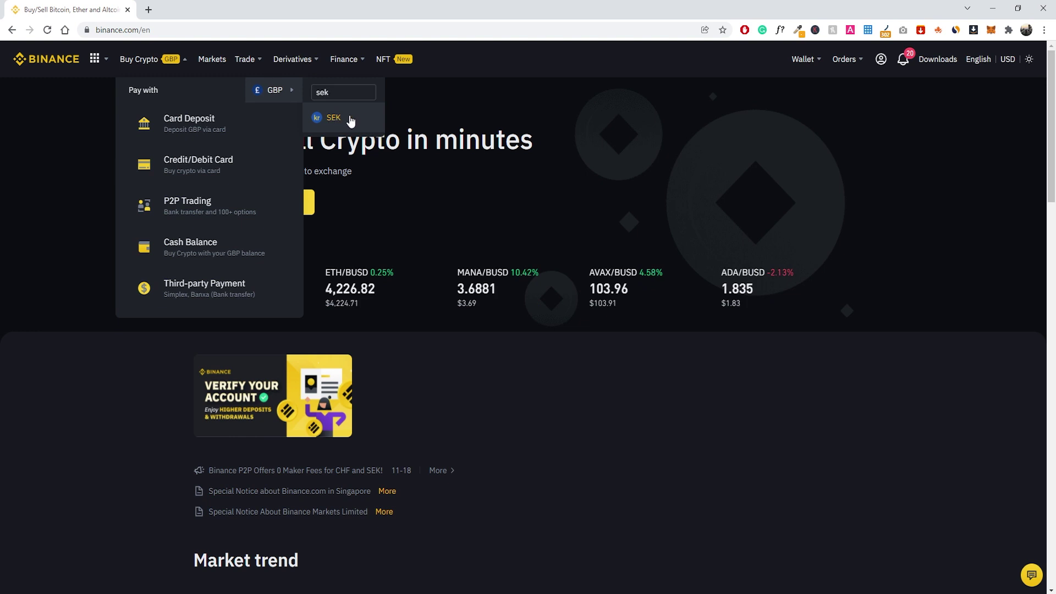
click(349, 119)
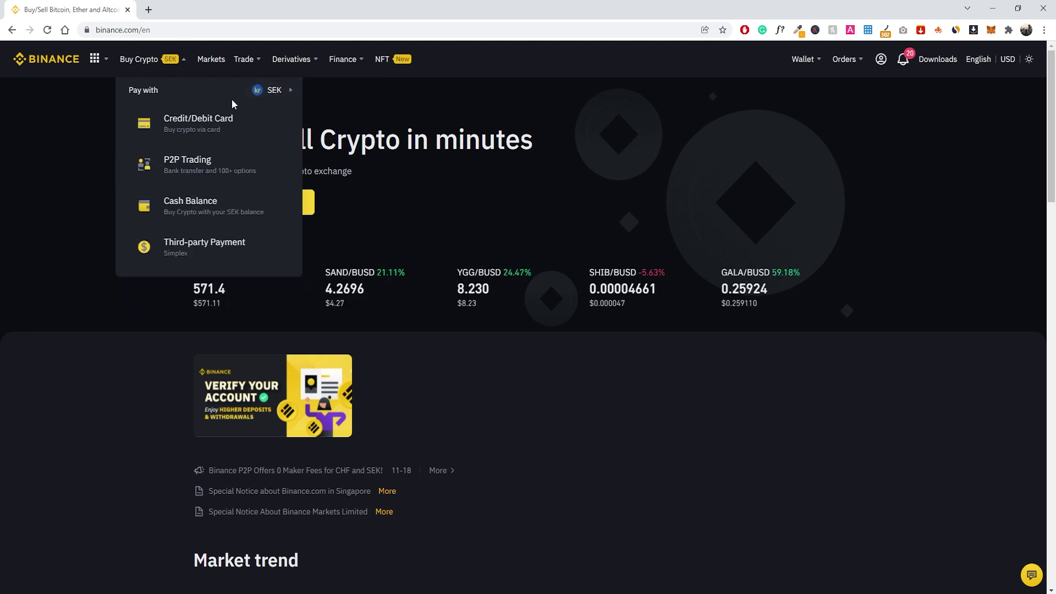
click(212, 131)
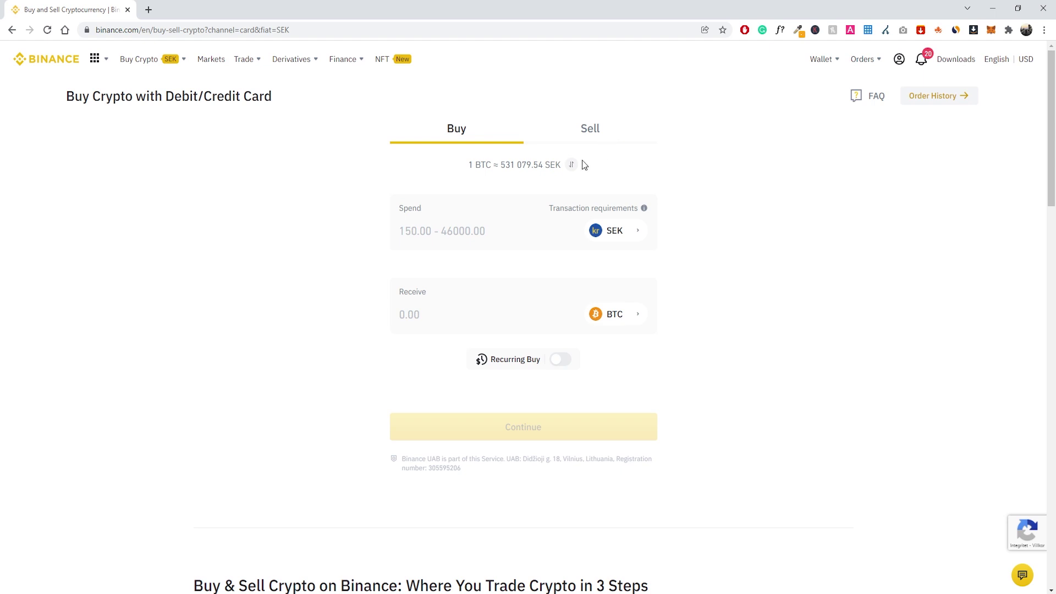
Step: Enter a spend amount of 500 SEK and choose USDT as the crypto to receive
click(469, 226)
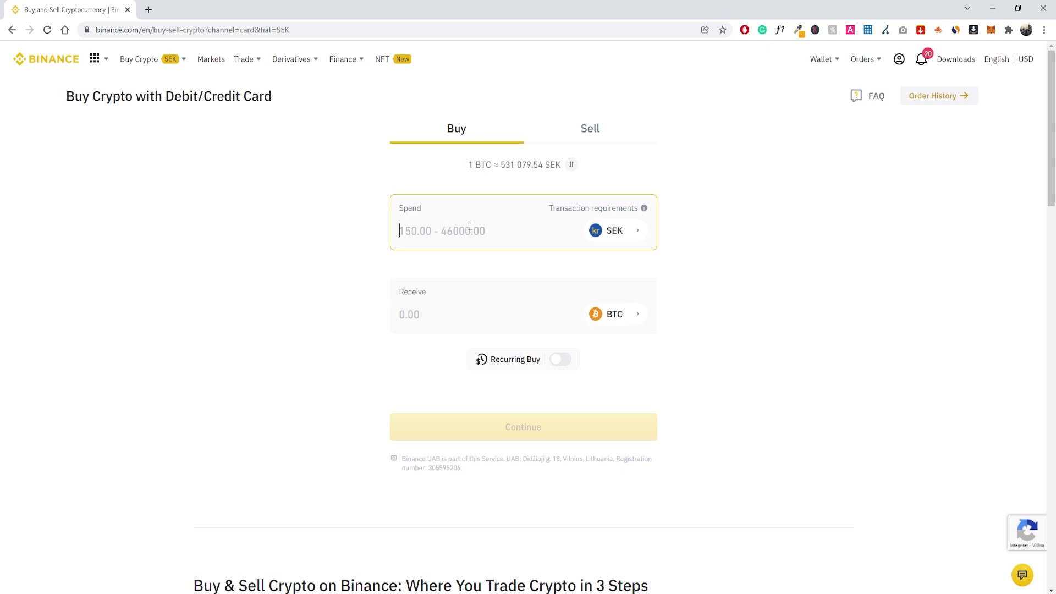
text(500)
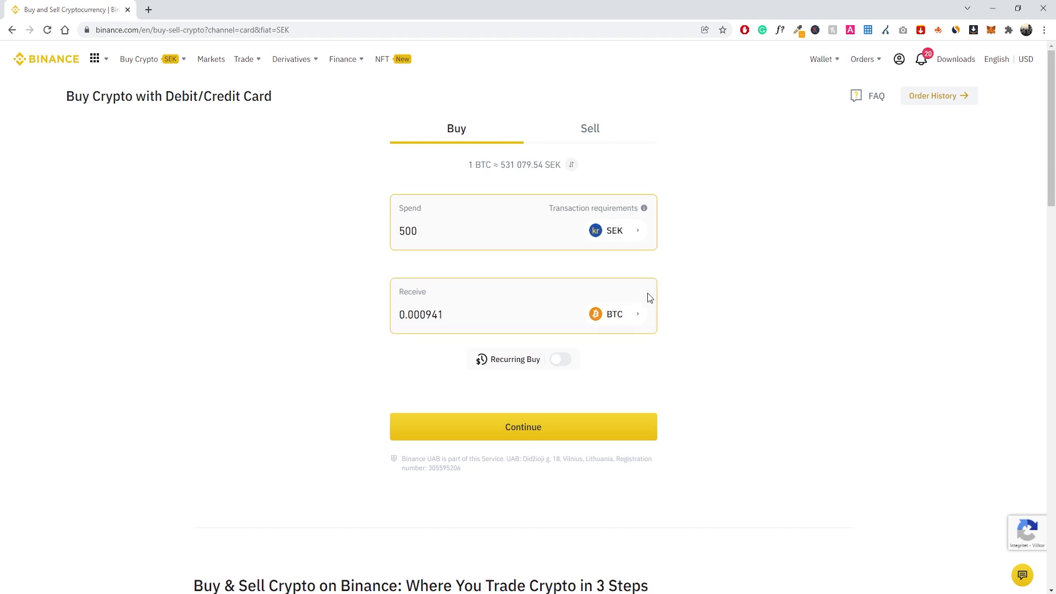
click(636, 316)
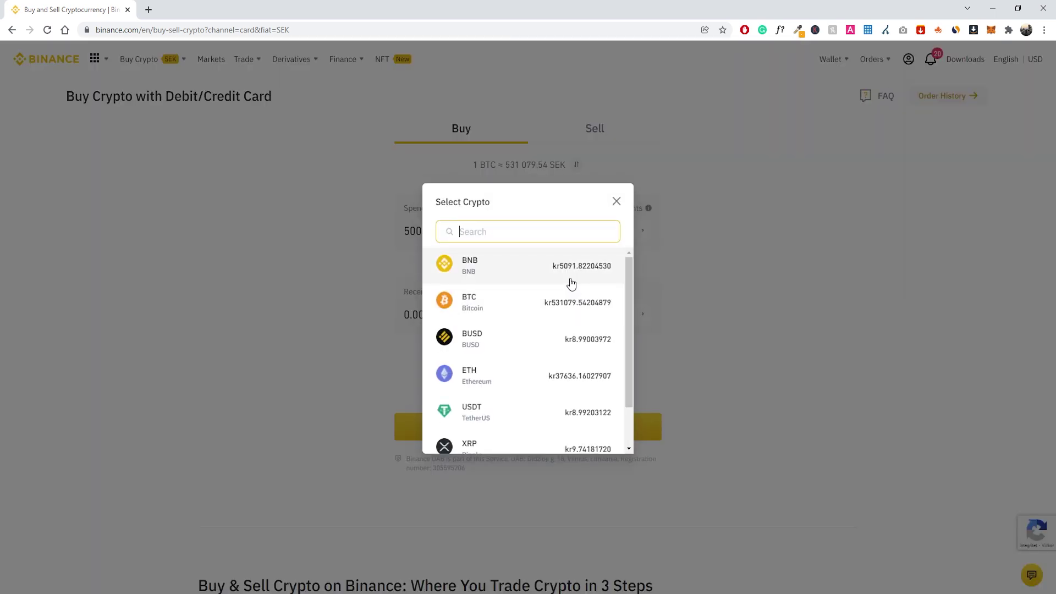
scroll(554, 313, down, 1)
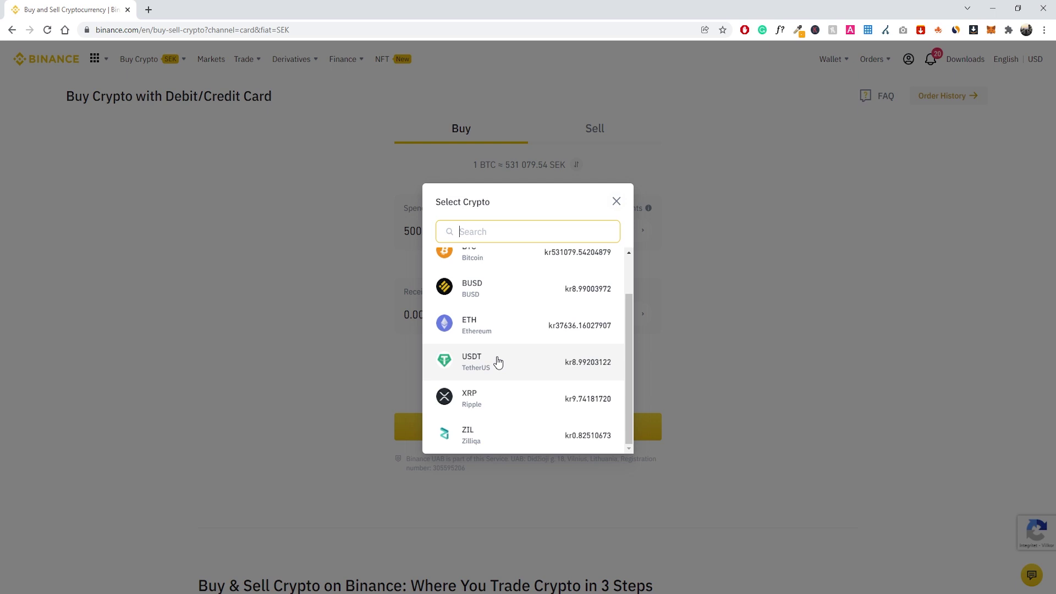
click(498, 361)
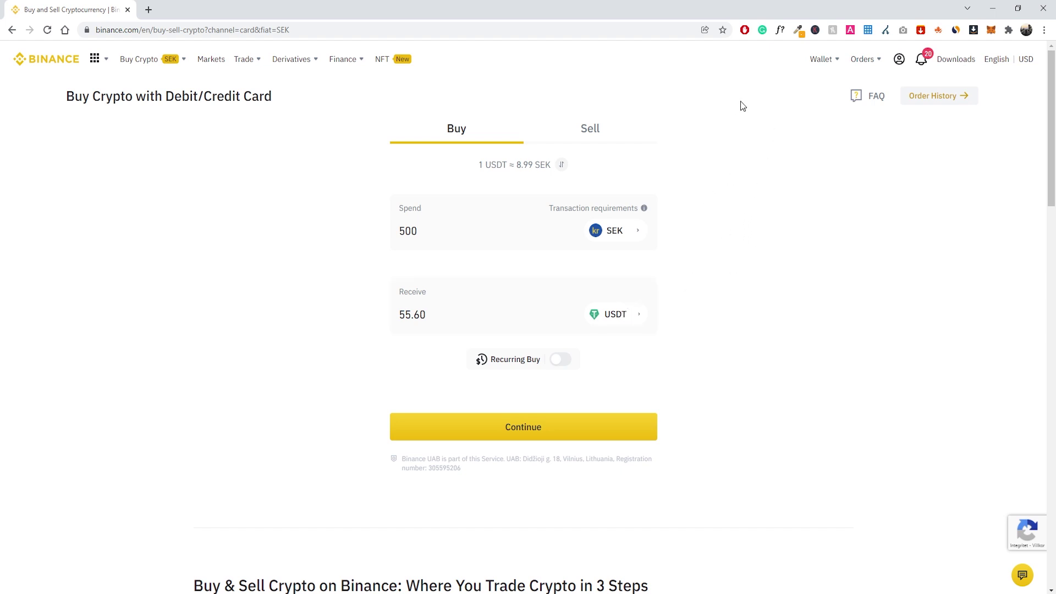
Step: Open the wallet overview and examine the balances of the individual wallets, from Fiat and Spot down to Earn
mouse_move(820, 61)
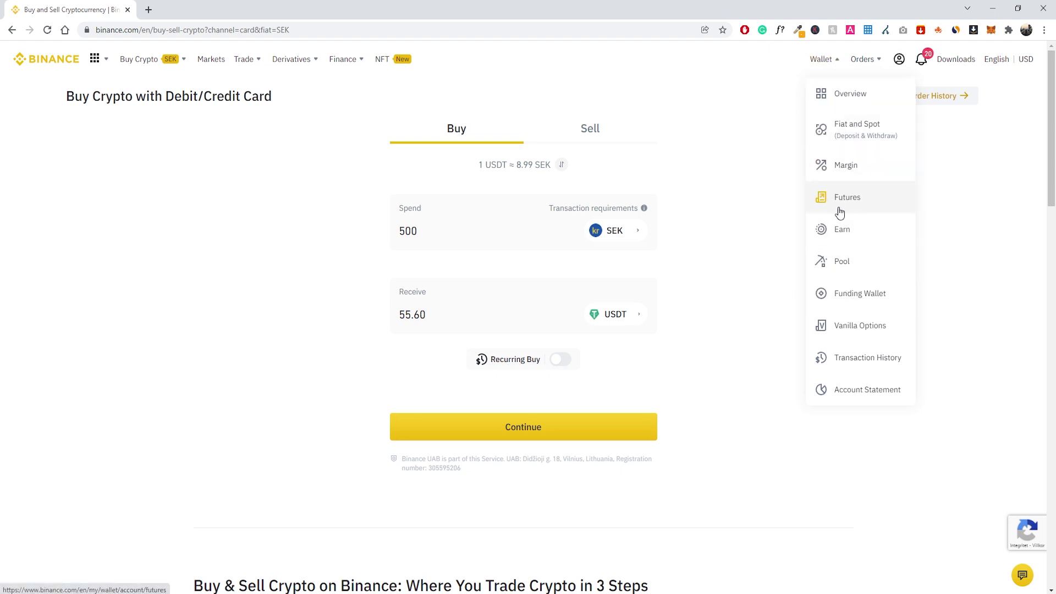
click(847, 99)
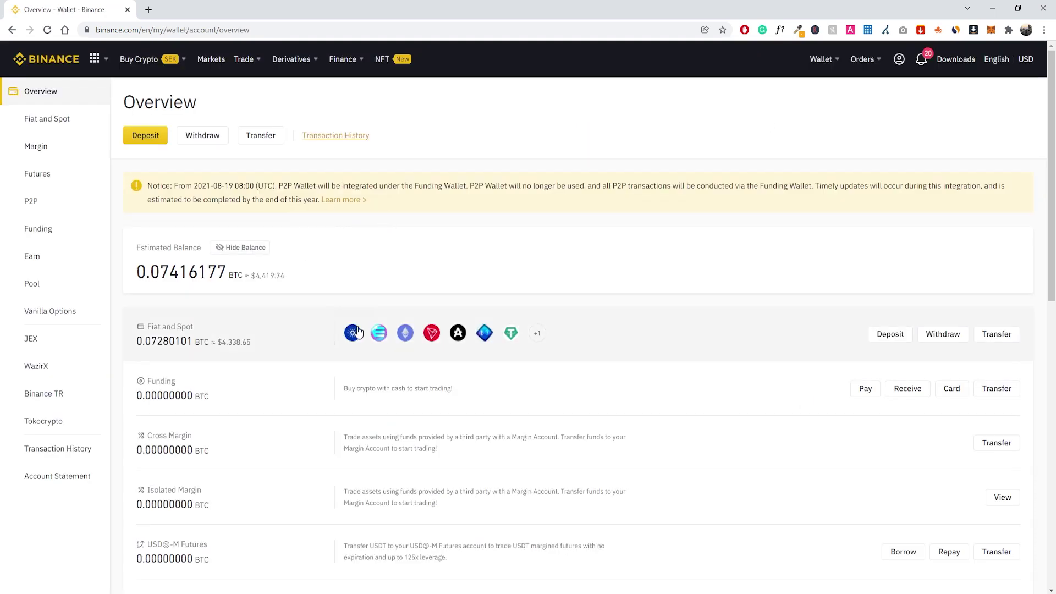
scroll(242, 260, down, 1)
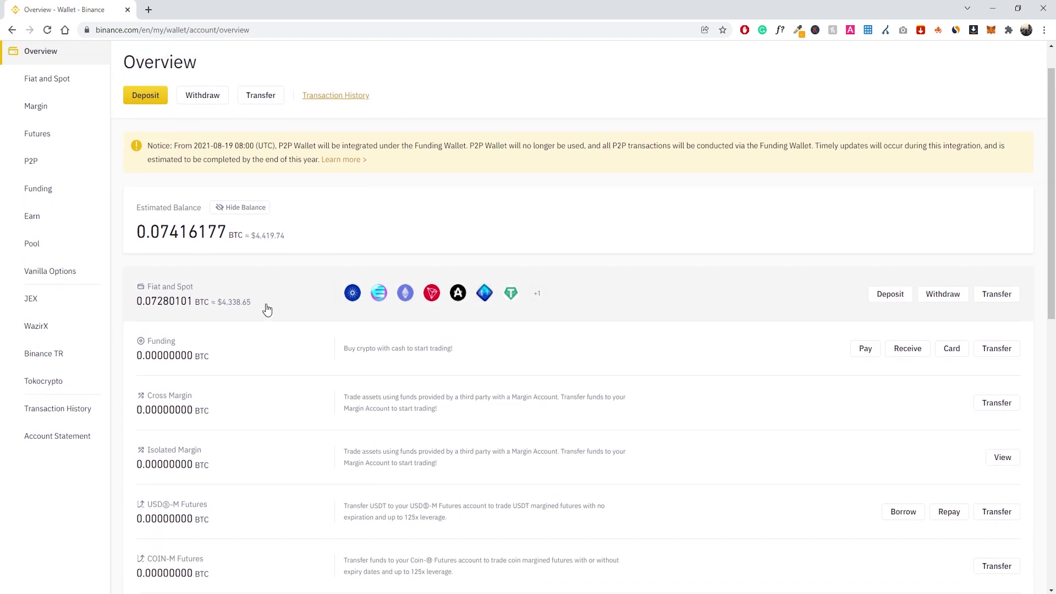
scroll(266, 307, up, 1)
scroll(300, 297, down, 1)
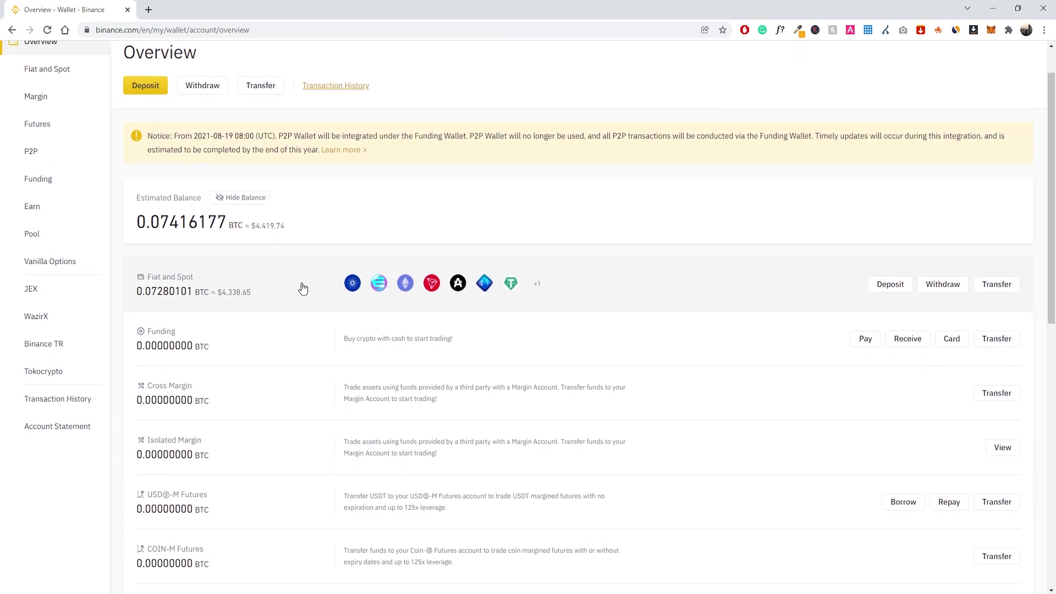
scroll(288, 287, up, 1)
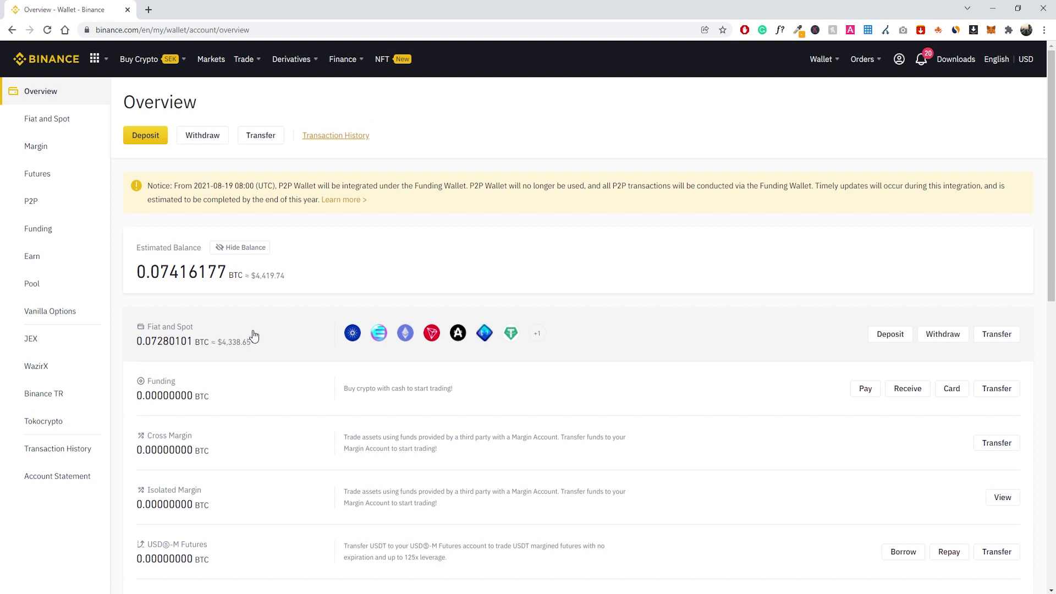
scroll(233, 333, down, 1)
scroll(233, 333, down, 5)
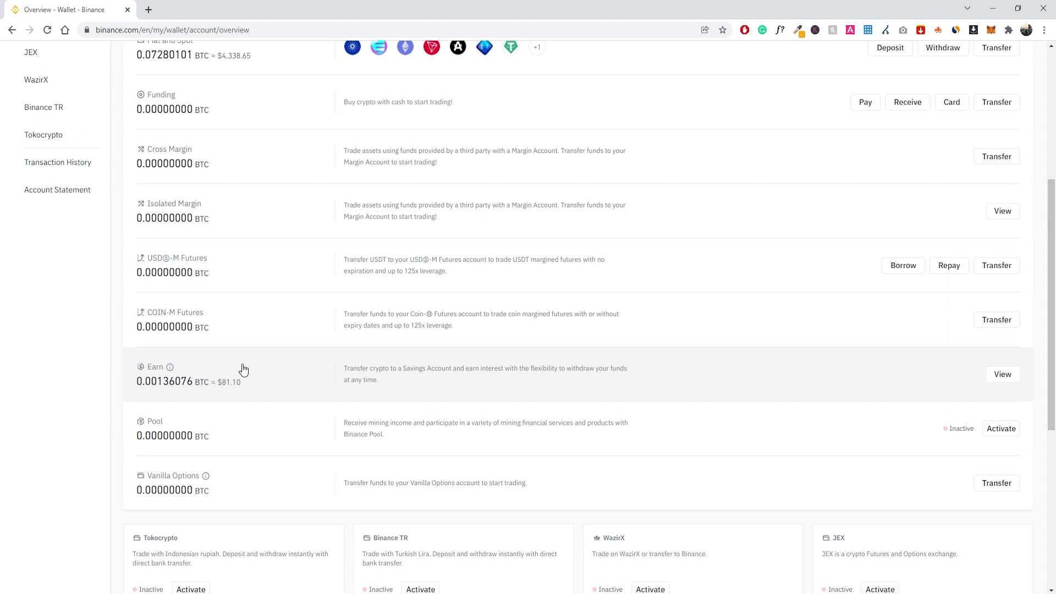
scroll(247, 384, up, 3)
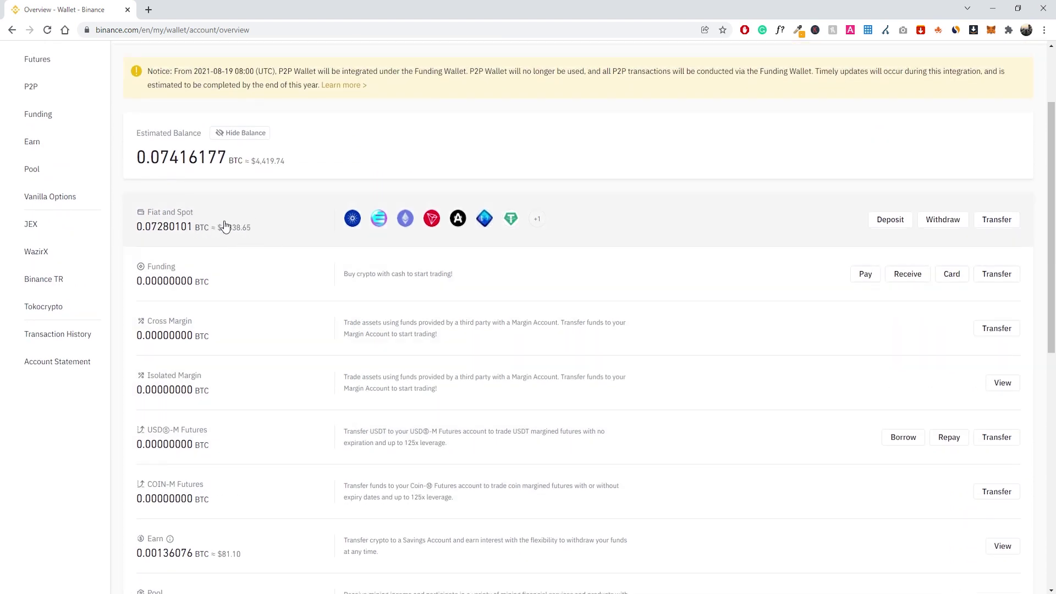
Step: Open the Fiat and Spot wallet and examine the total USDT balance in the coin list
click(268, 213)
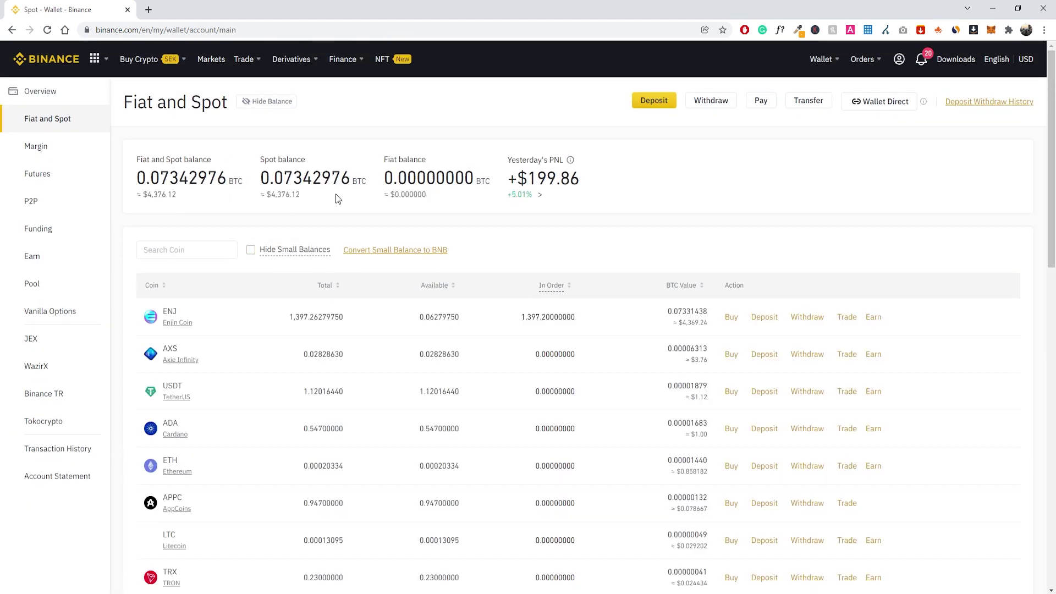
scroll(275, 248, down, 1)
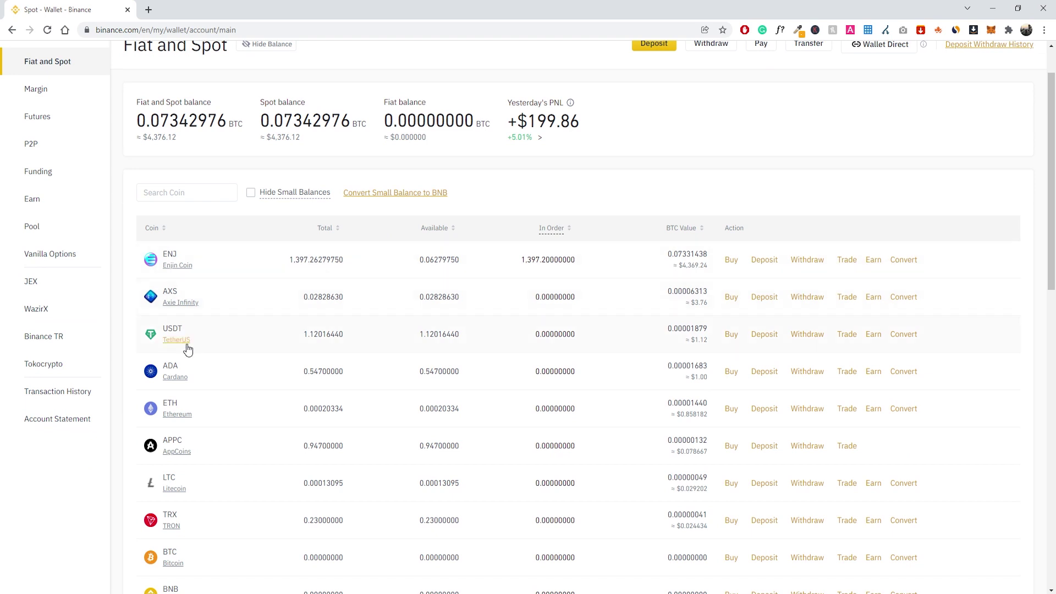
mouse_move(303, 334)
mouse_down()
mouse_move(340, 334)
mouse_move(303, 334)
mouse_up()
click(341, 334)
click(315, 338)
drag(304, 334, 331, 335)
scroll(328, 337, up, 1)
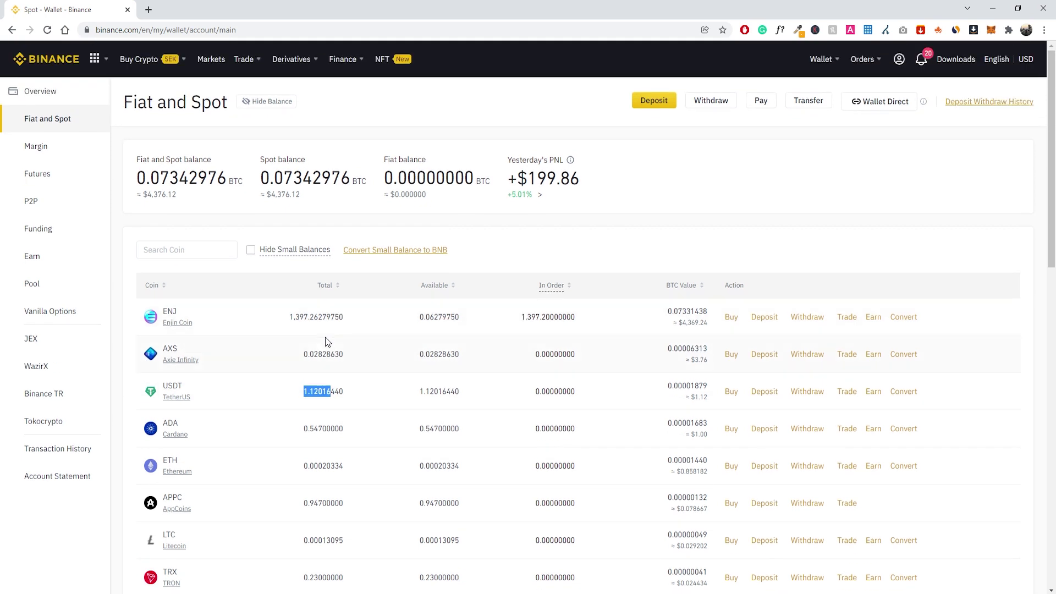
click(318, 390)
Step: Open the Convert trading page and set the coin to convert from to ENJ
mouse_move(253, 65)
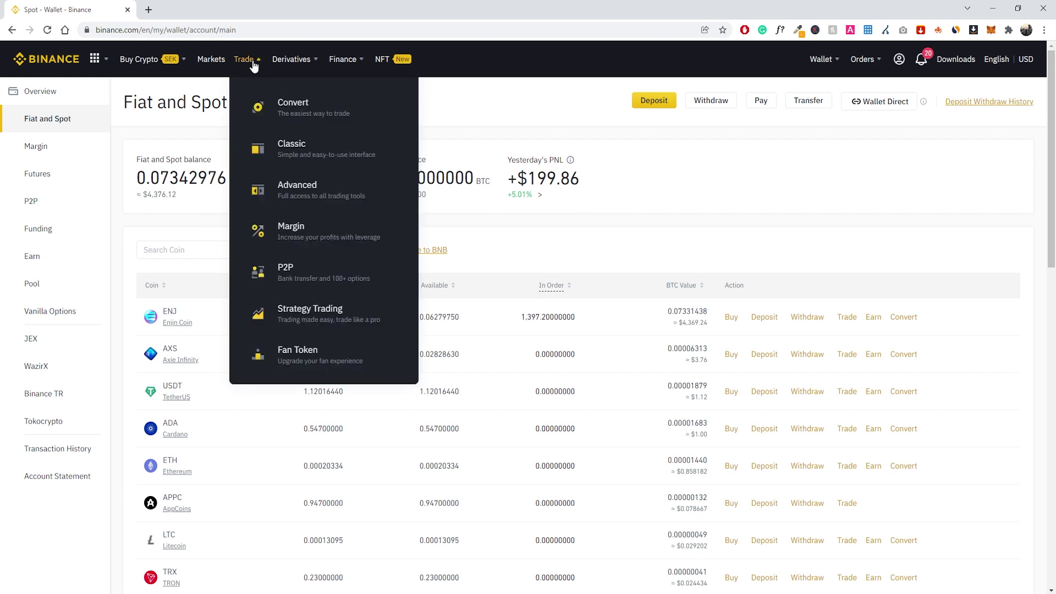
click(321, 120)
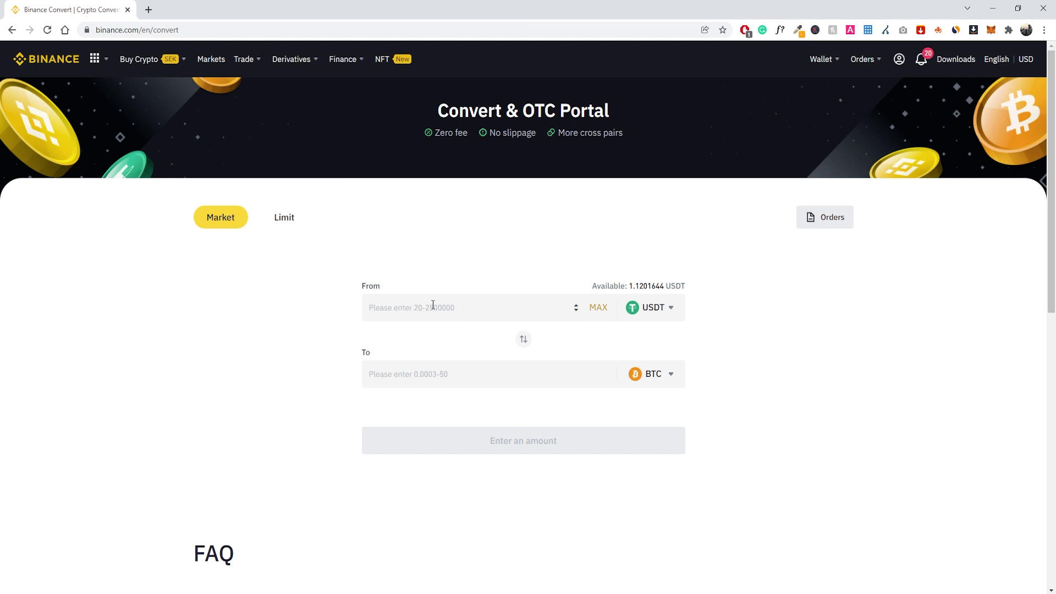
click(464, 311)
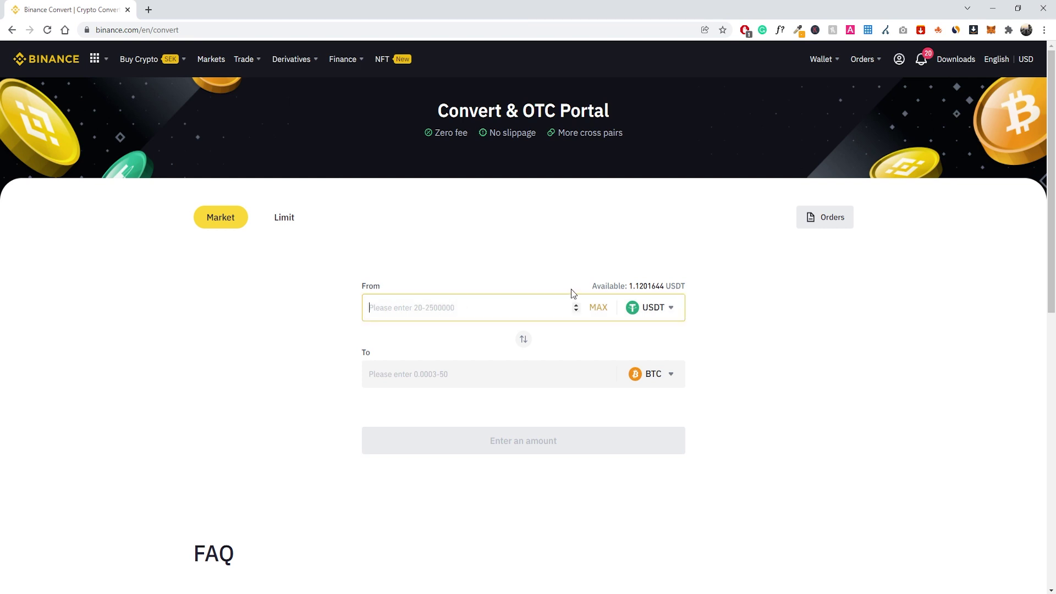
click(659, 309)
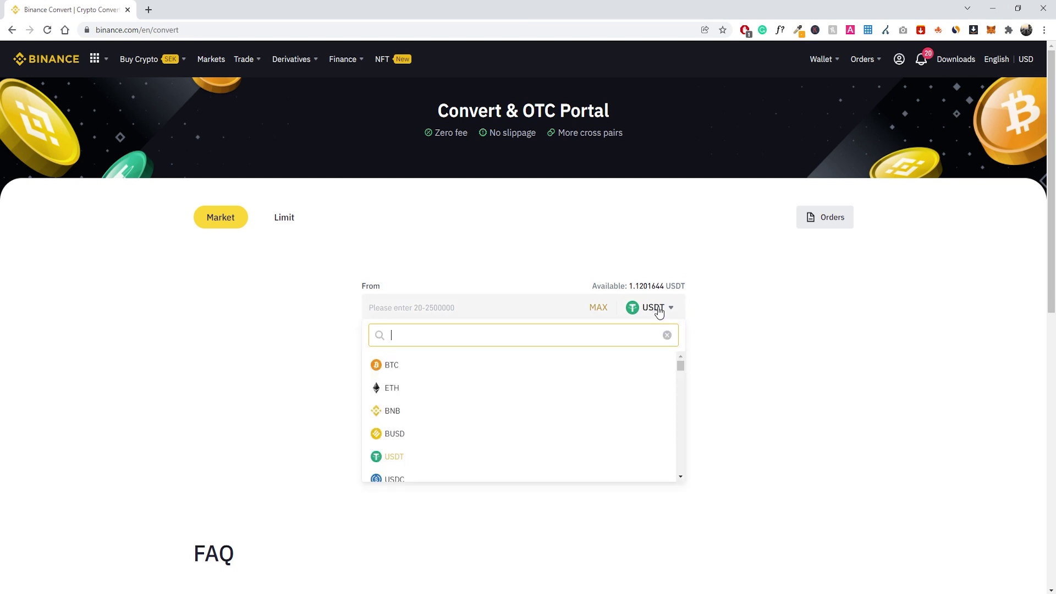
text(en)
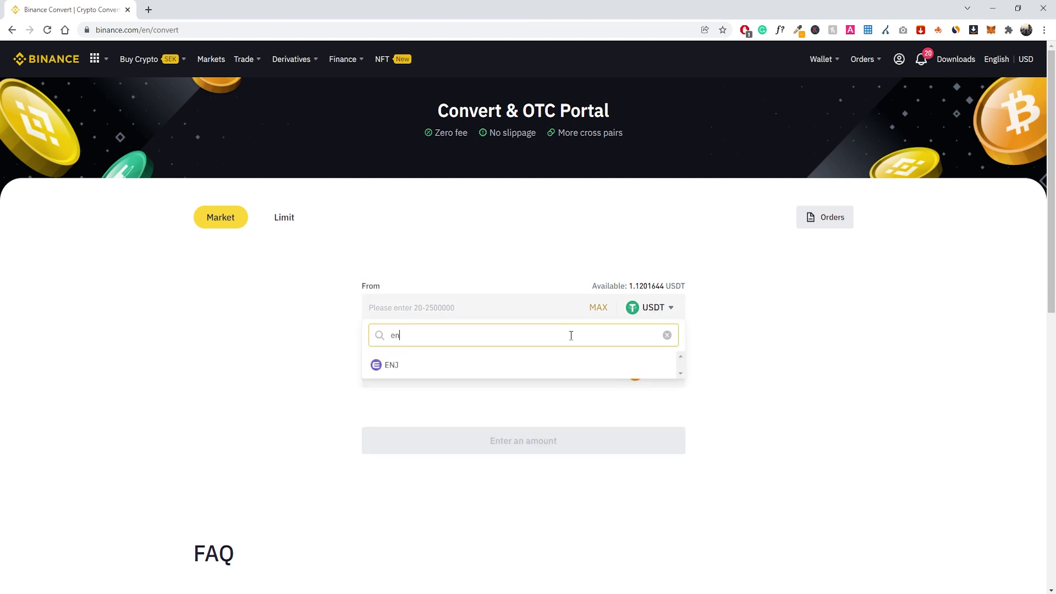
click(516, 365)
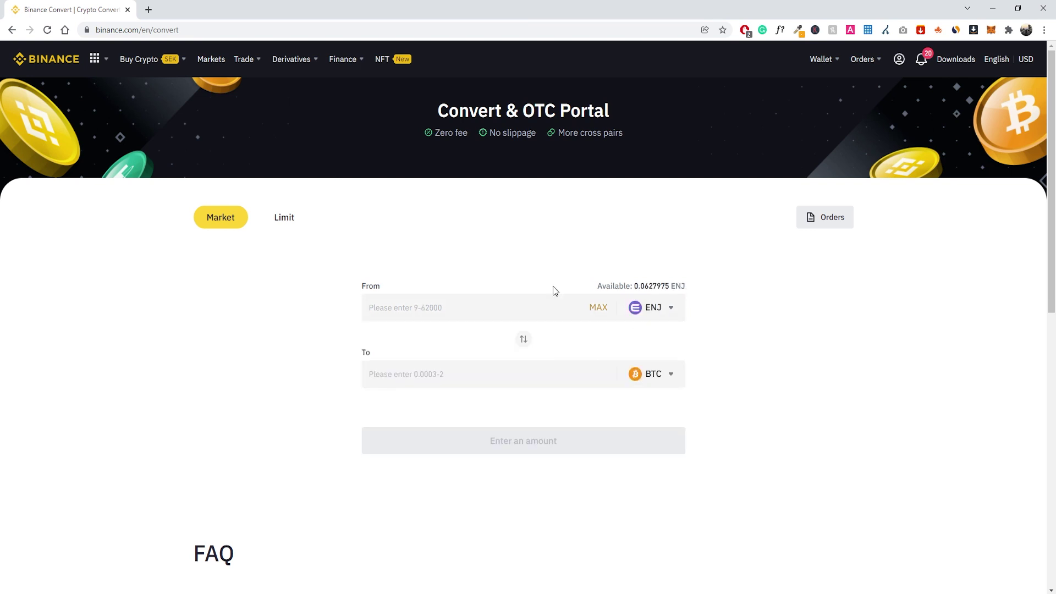
Step: Set the coin to convert to as ETH
click(665, 373)
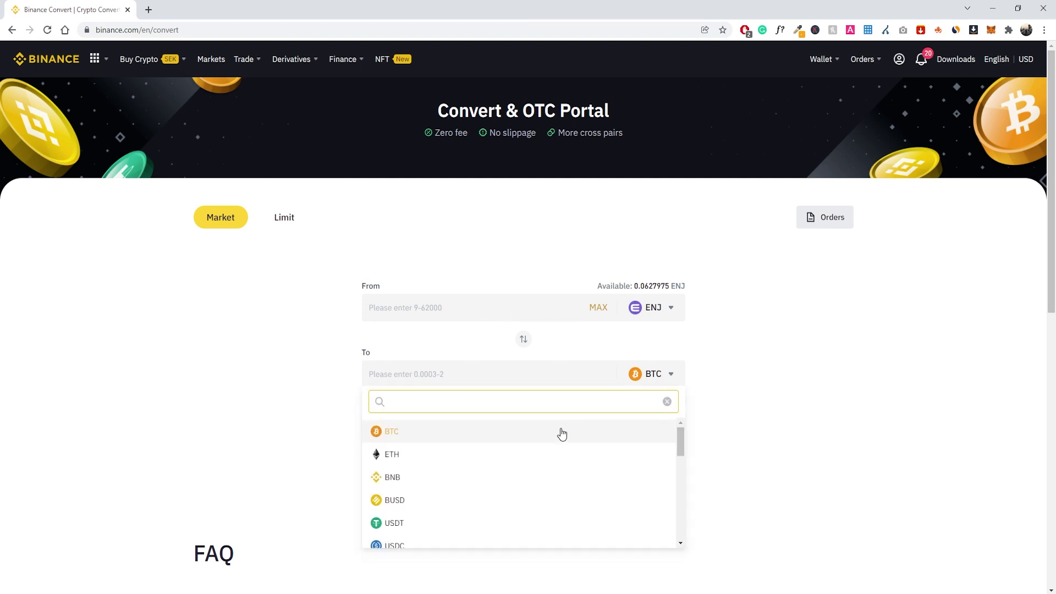
scroll(556, 440, down, 1)
scroll(551, 444, down, 1)
scroll(495, 467, up, 3)
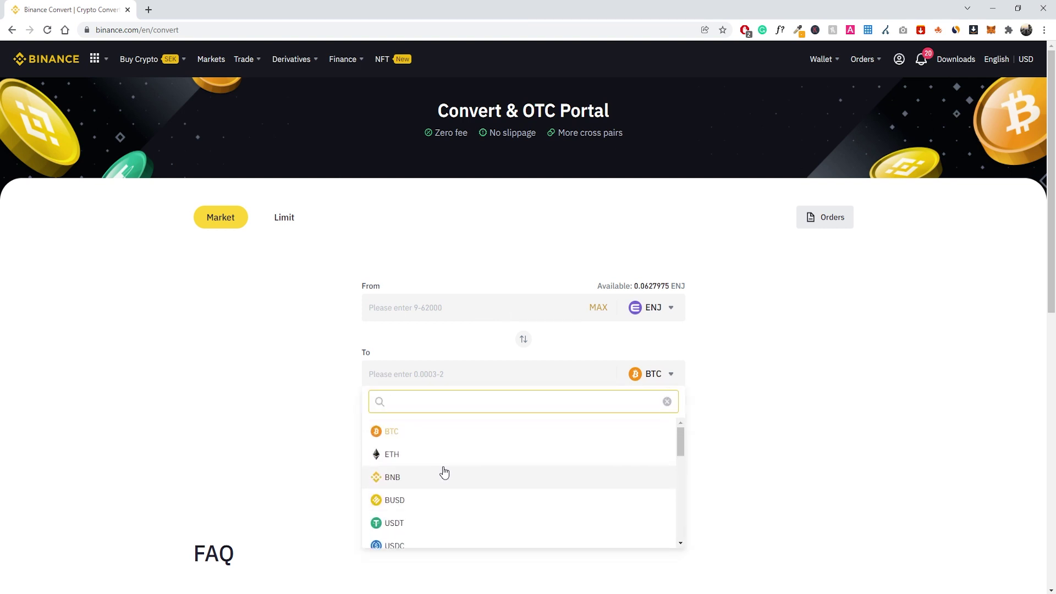
click(412, 465)
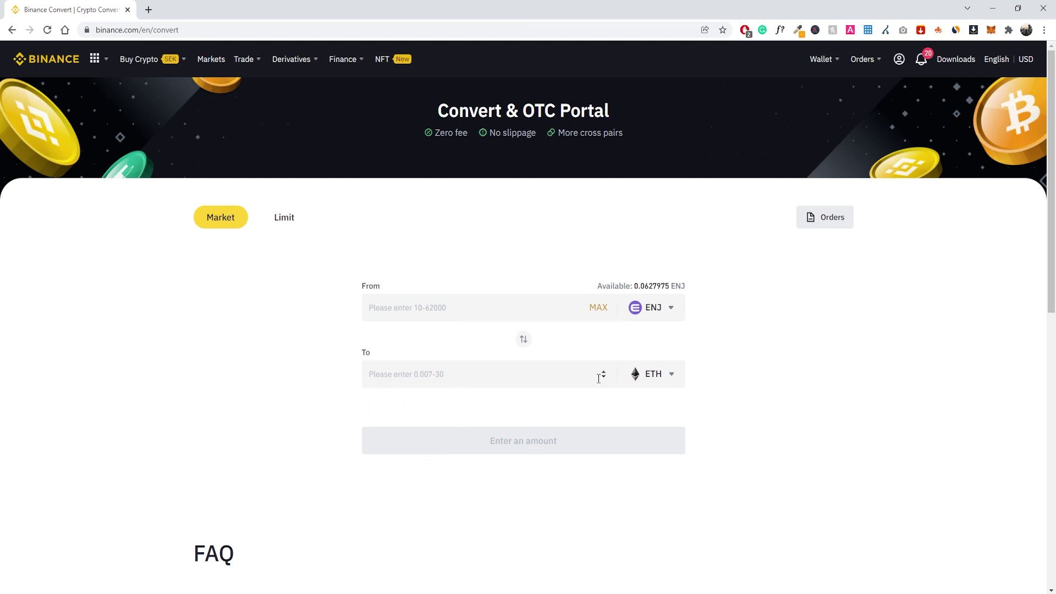
Step: Enter 0.06 ENJ as the amount to convert from
click(424, 309)
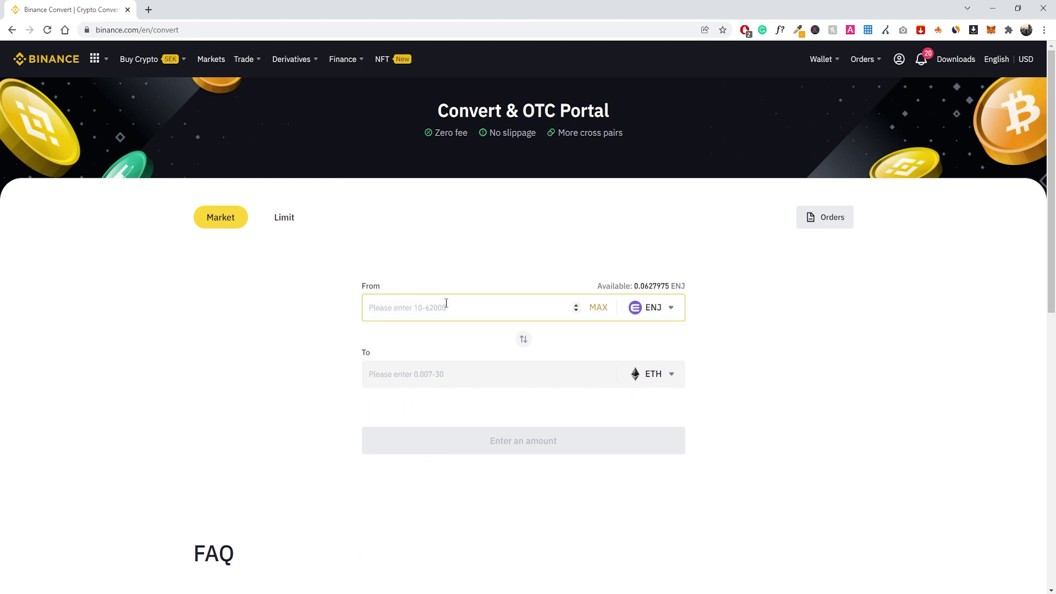
text(0.06)
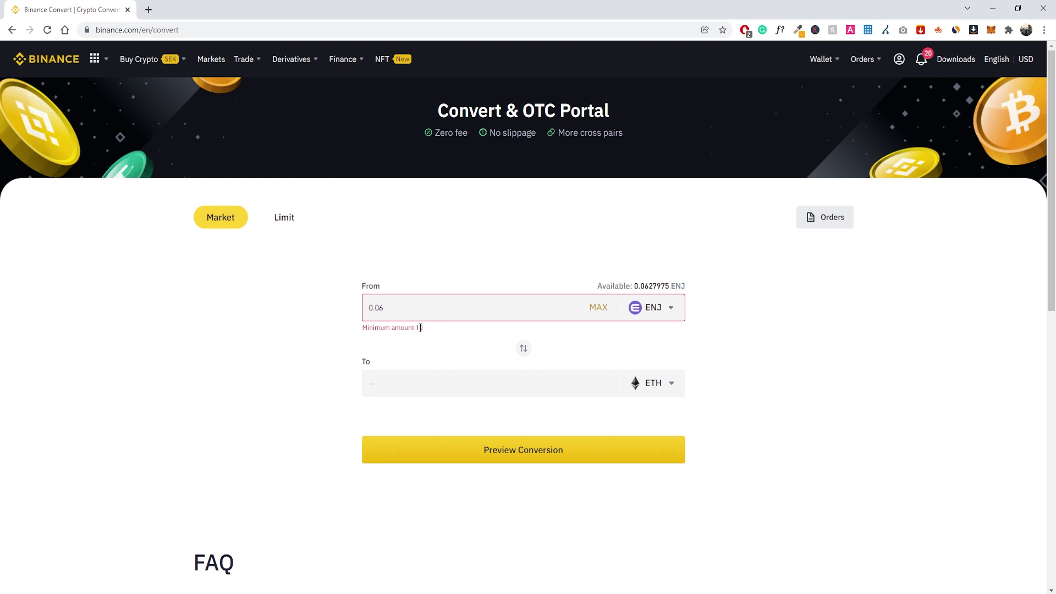
click(401, 388)
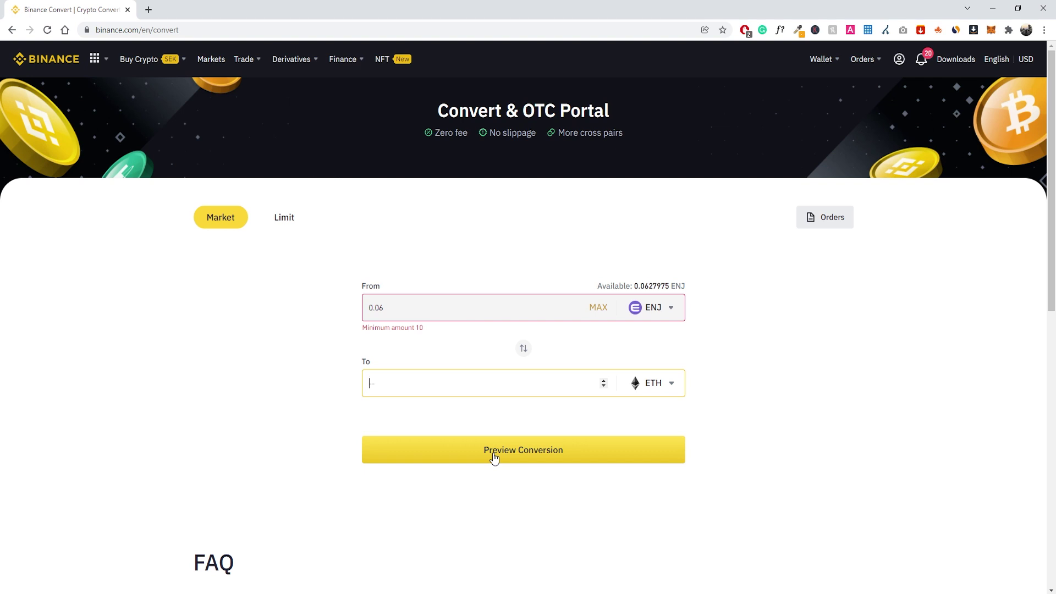
click(302, 266)
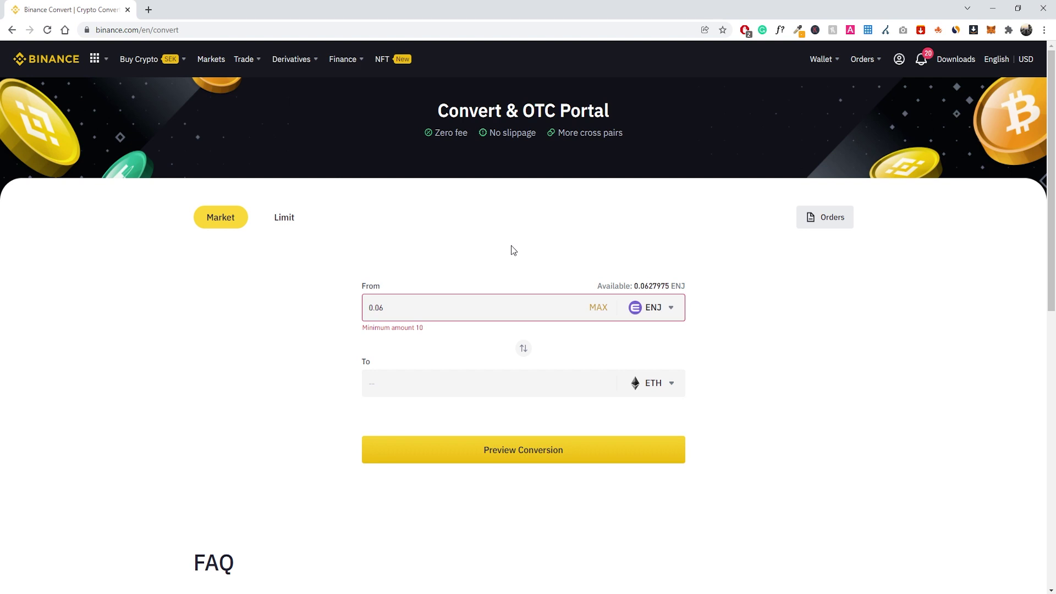
Step: Open the Classic trading page
mouse_move(251, 61)
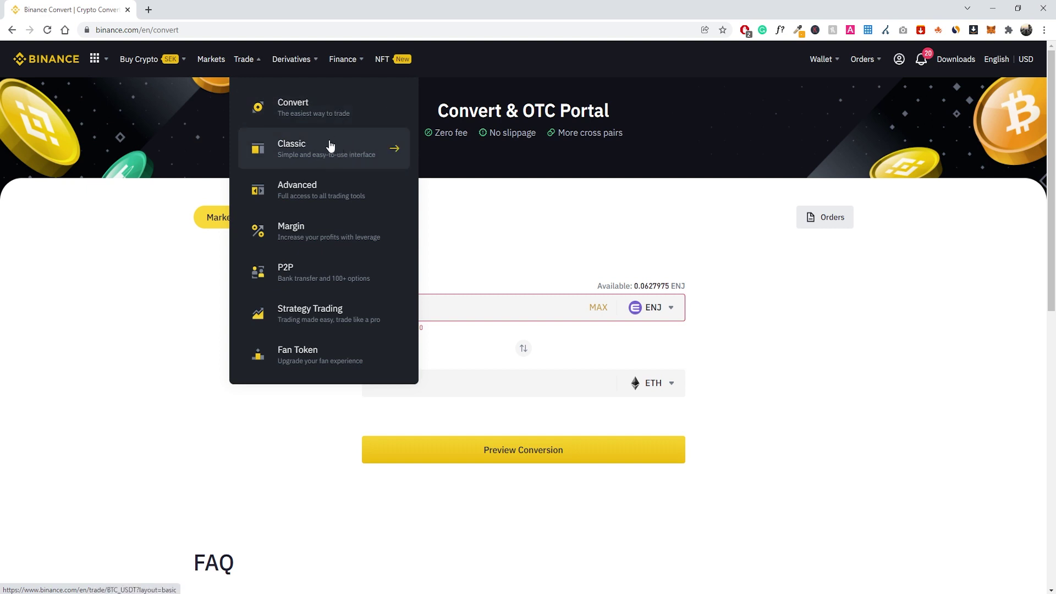
click(297, 150)
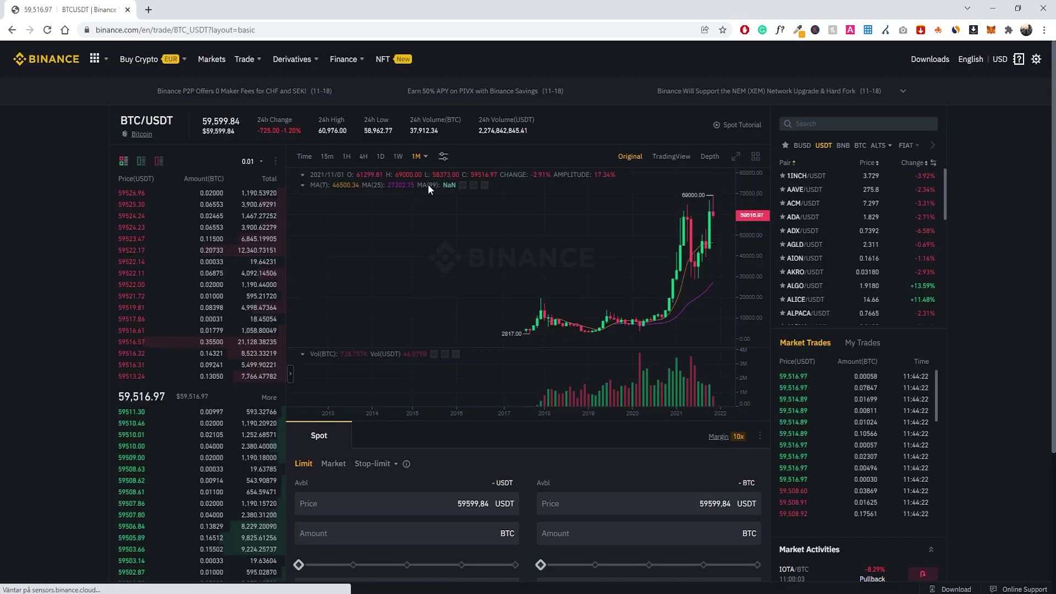
mouse_move(127, 193)
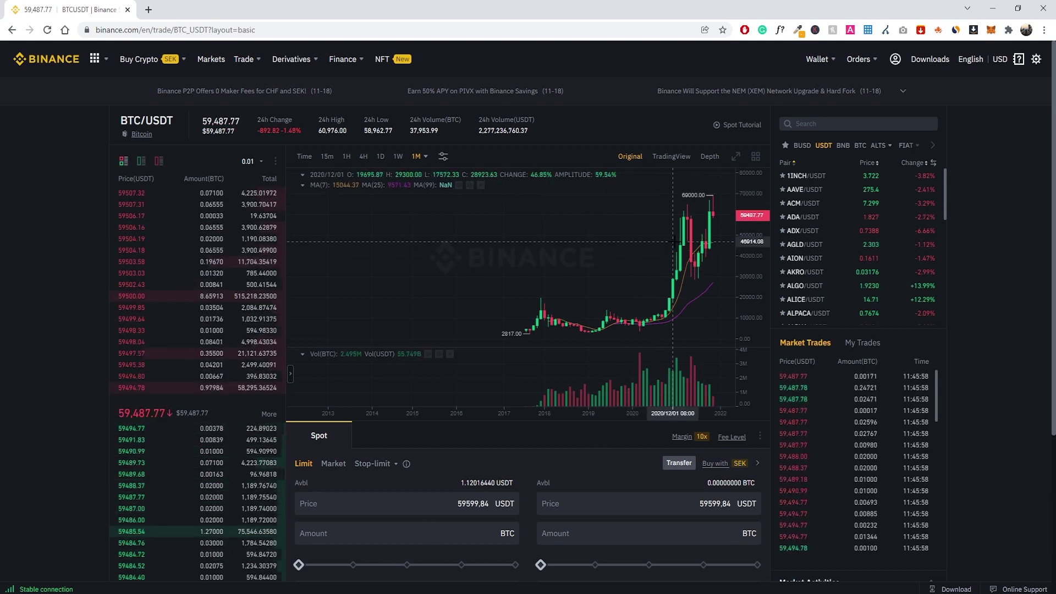
Step: Compare the BTC/USDT chart at the 1H, 4H, 1D and 1W intervals and return it to 1M
click(426, 157)
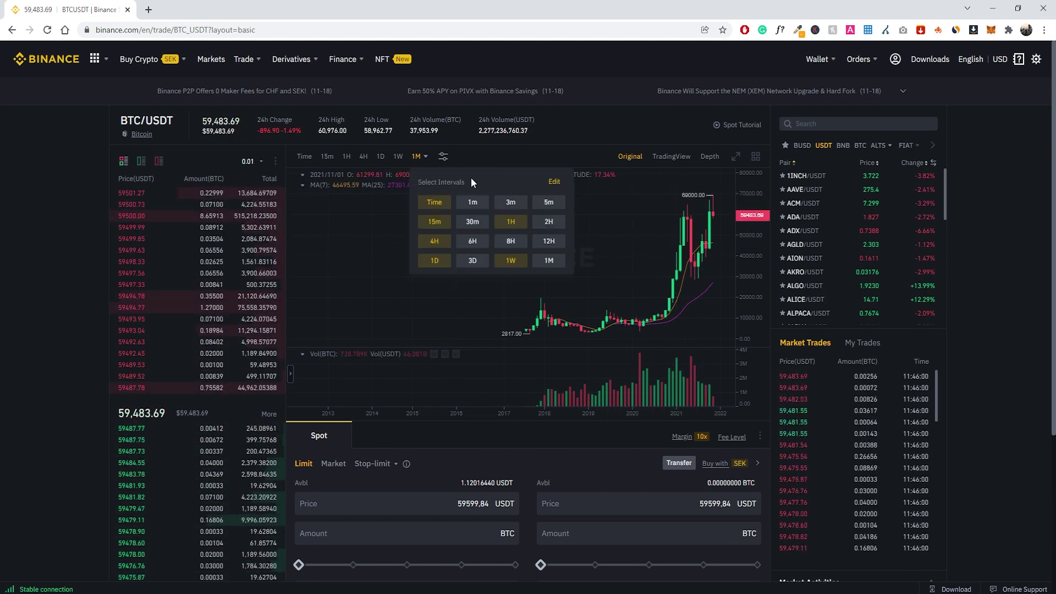
click(347, 157)
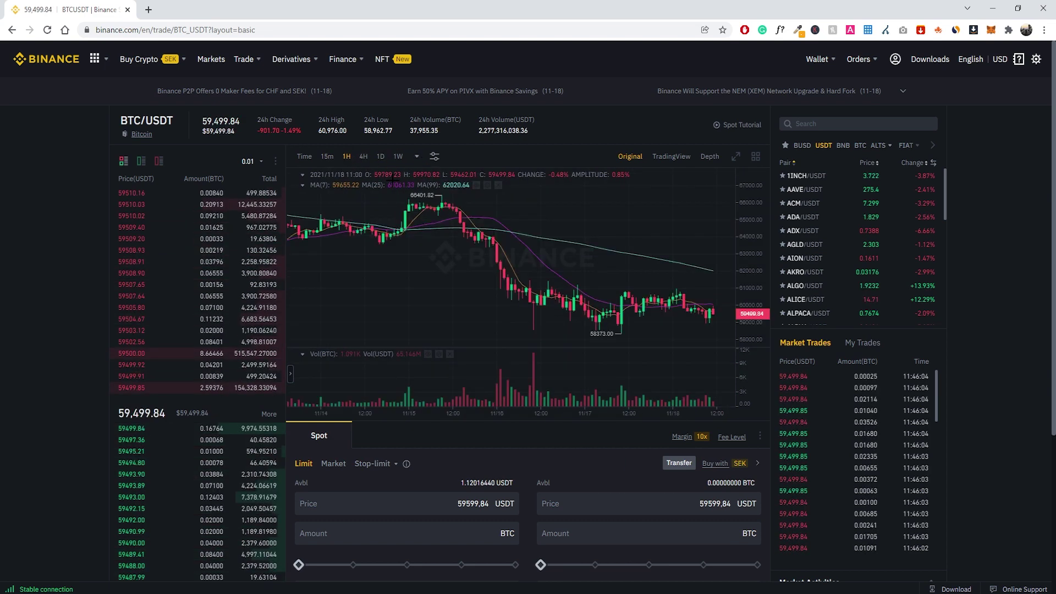
click(363, 160)
click(381, 160)
click(397, 158)
click(417, 158)
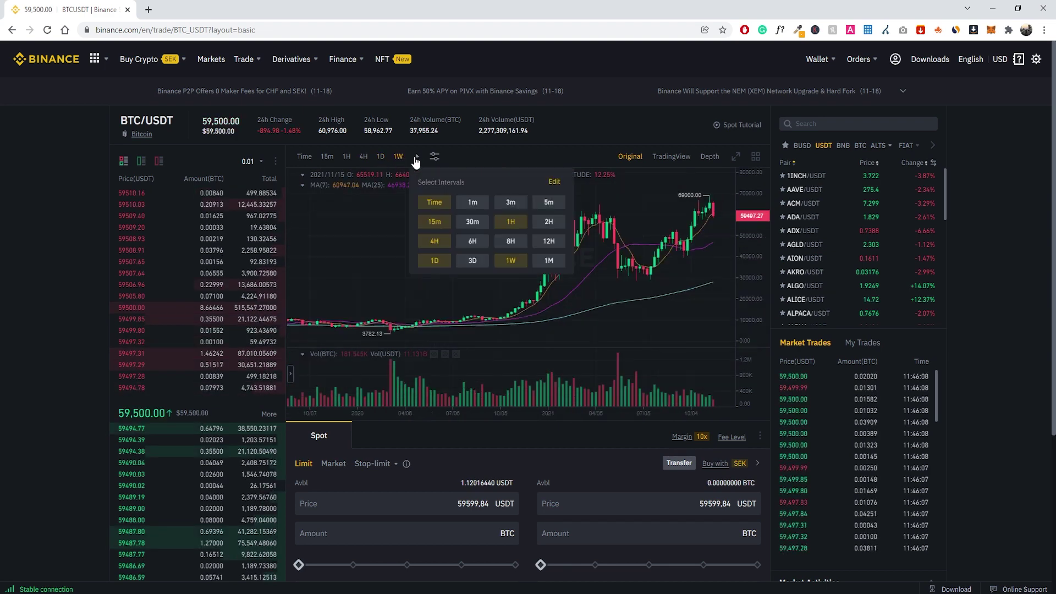
click(548, 260)
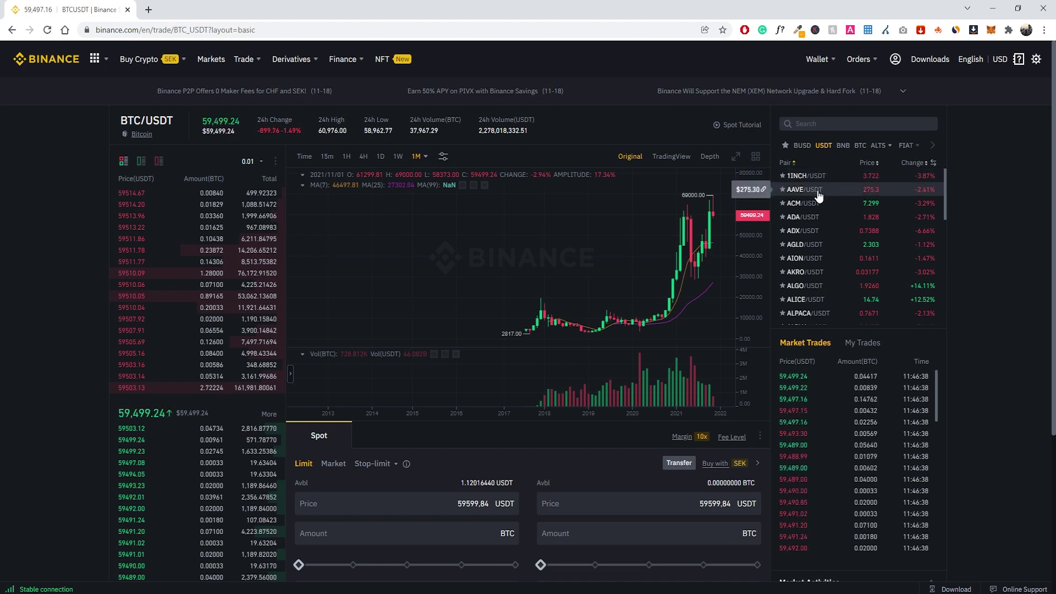
Step: Look through the BNB and USDT trading pairs in the market list
scroll(827, 231, down, 1)
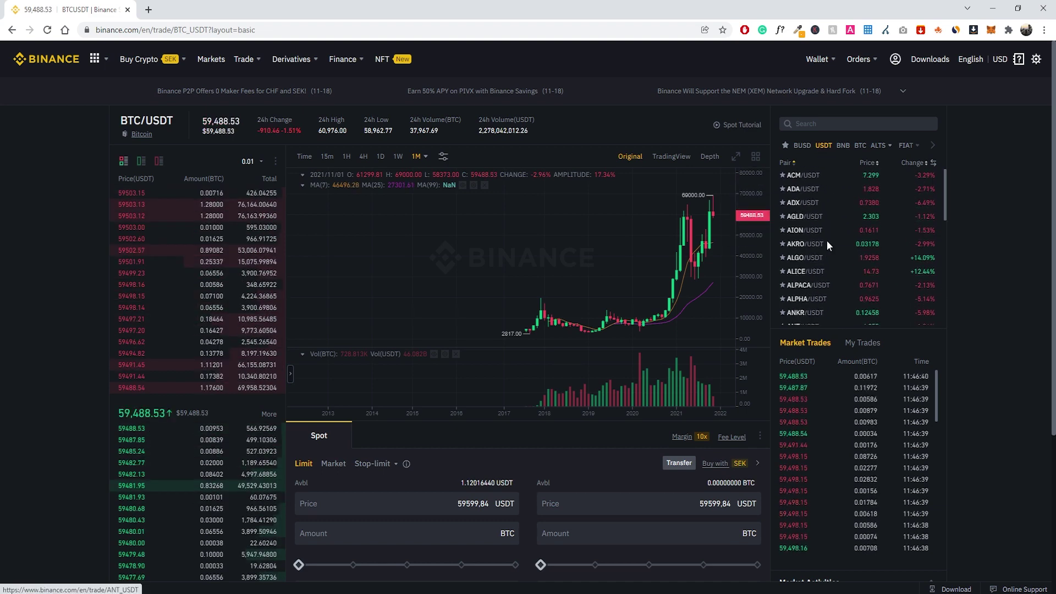
scroll(824, 242, up, 1)
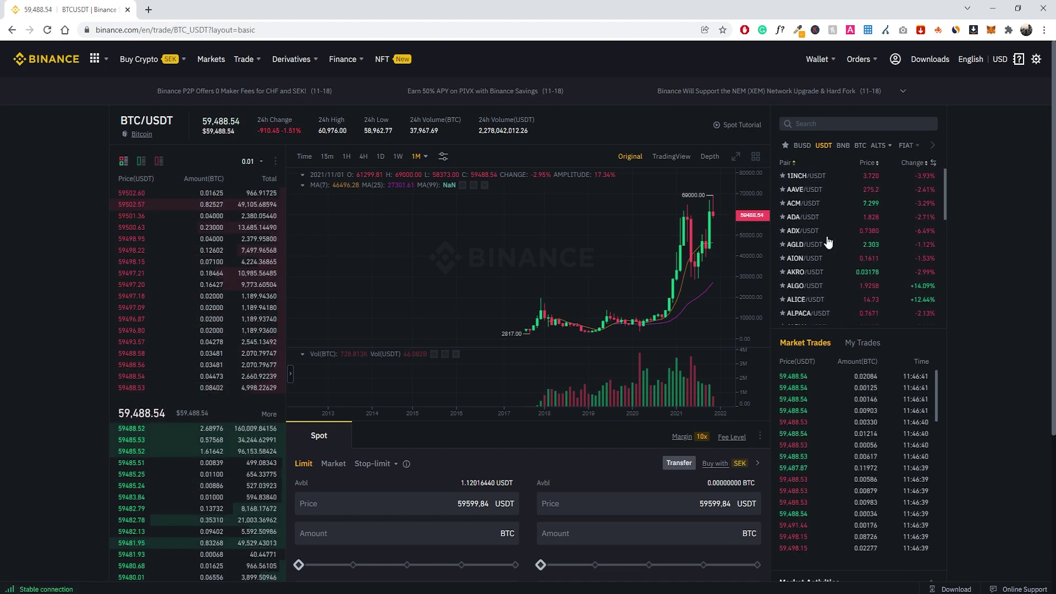
click(843, 146)
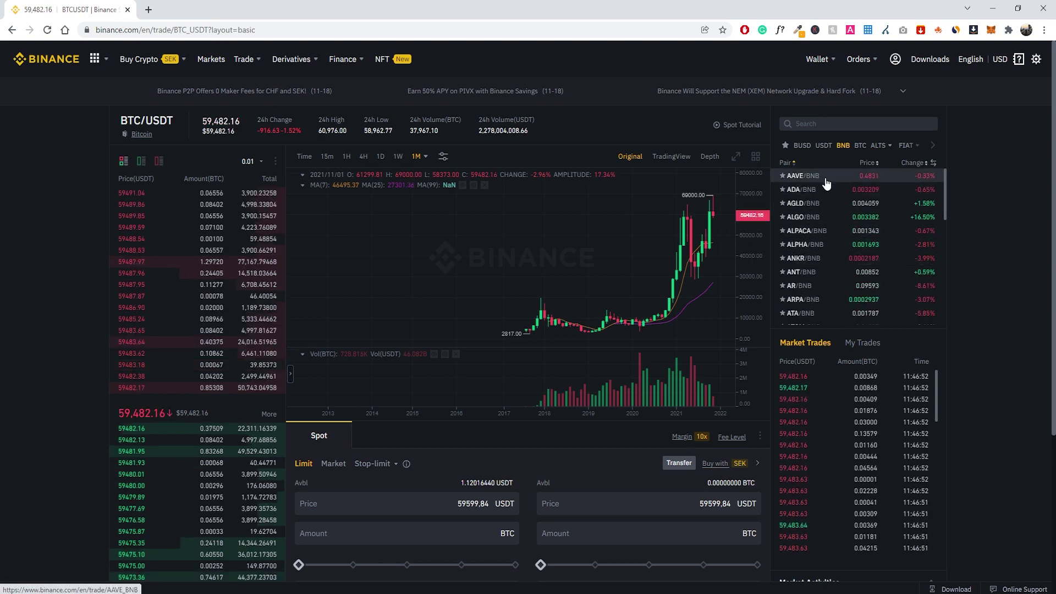
click(823, 147)
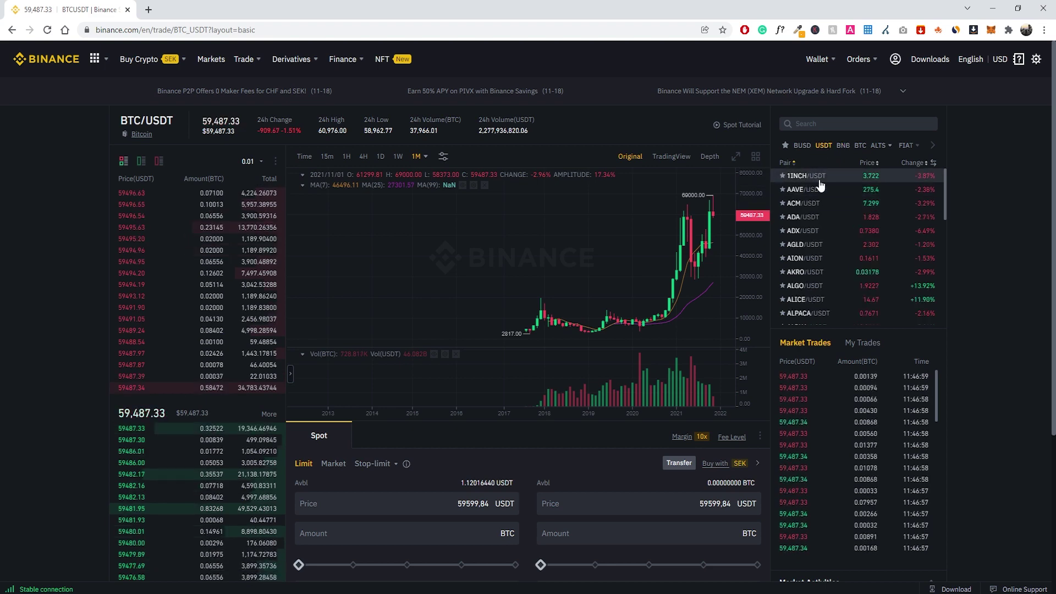
scroll(817, 230, down, 5)
scroll(817, 231, down, 17)
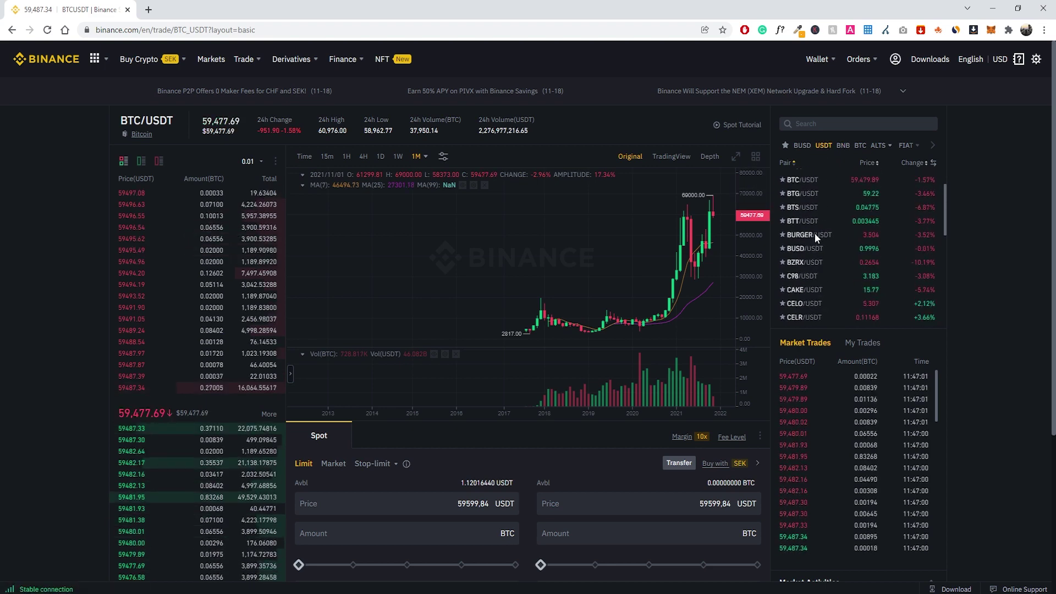
scroll(823, 245, down, 20)
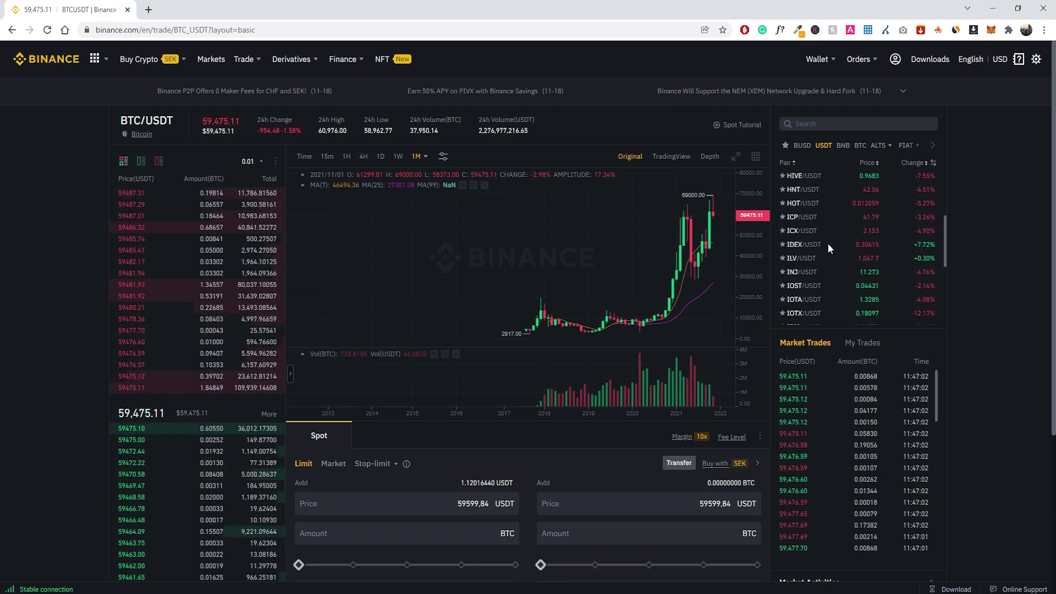
scroll(835, 240, up, 20)
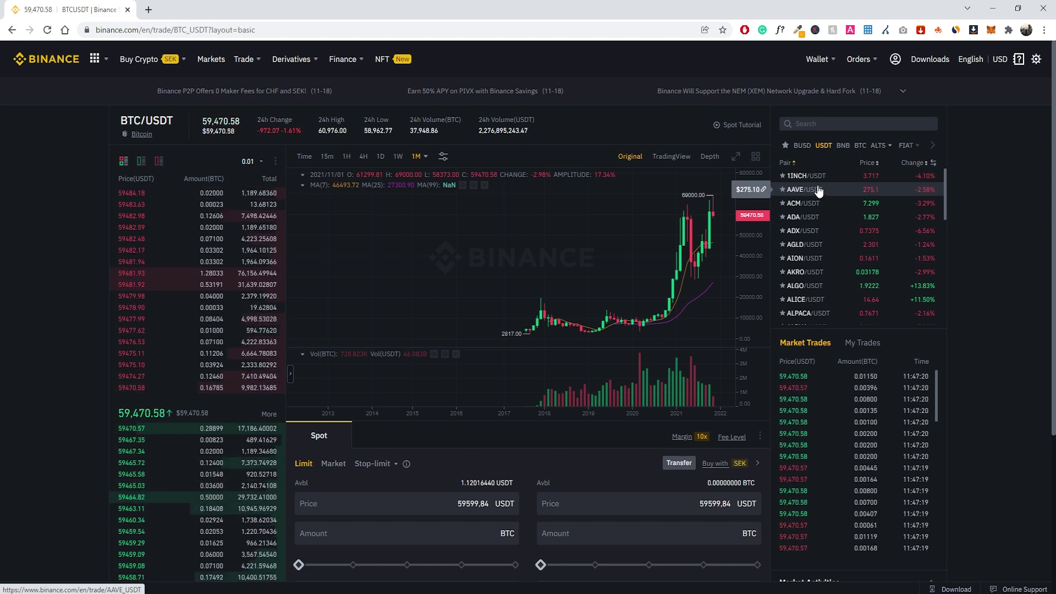
Step: Search the trading pairs for enj and open the ENJ/USDT market
click(821, 125)
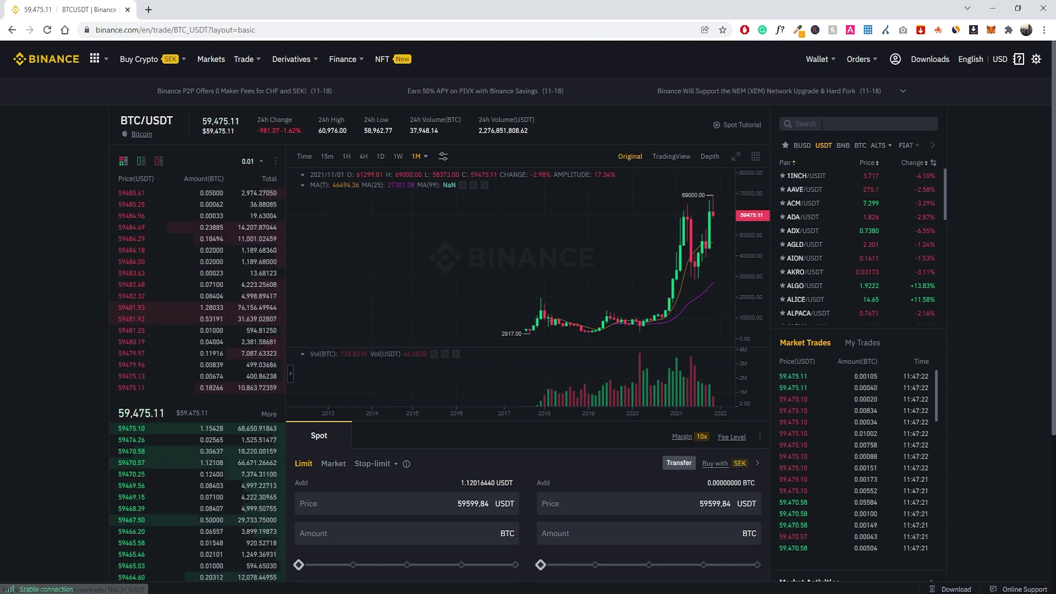
text(enjin)
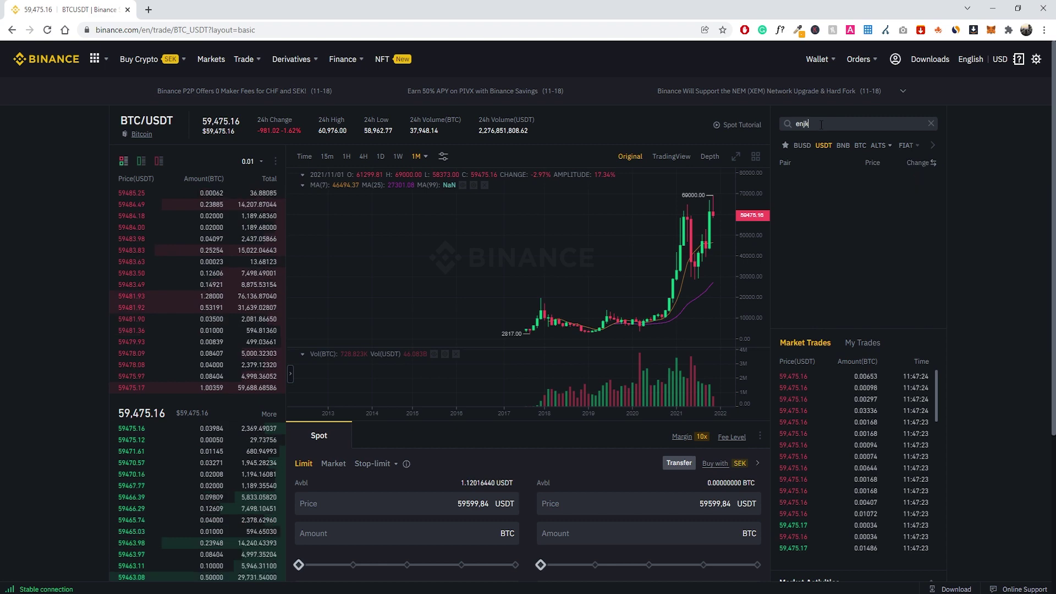
key(BackSpace)
key(BackSpace)
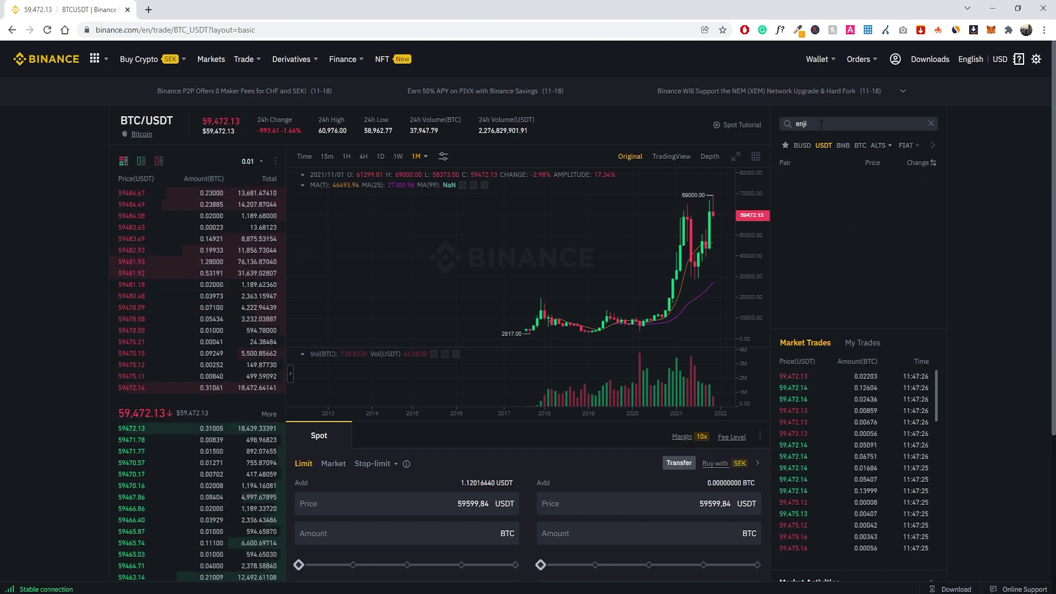
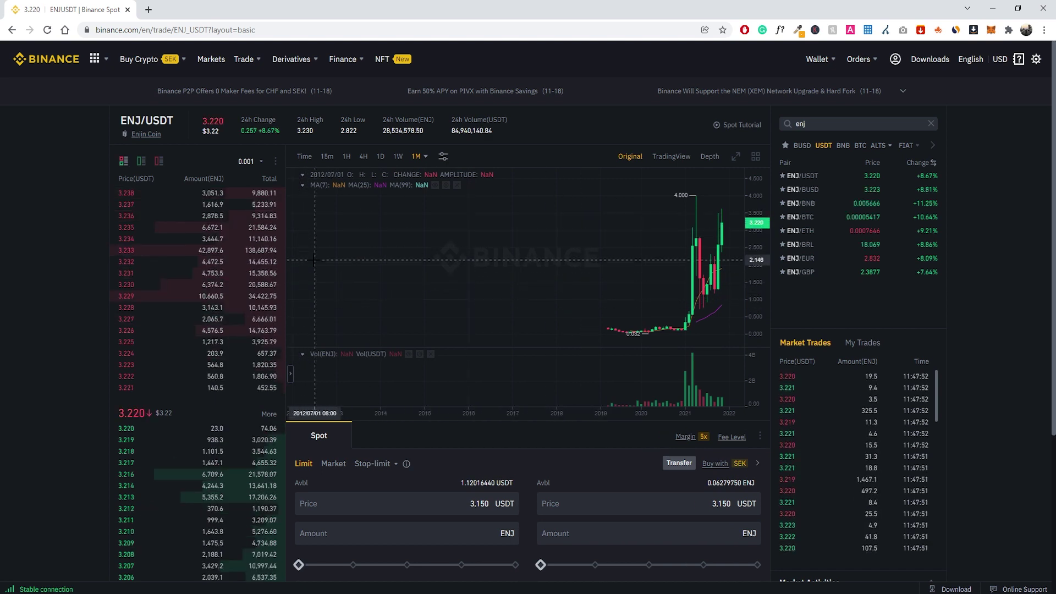
Step: Examine ENJ/USDT's current price, 24h high and 24h volume in USDT
drag(227, 130, 202, 124)
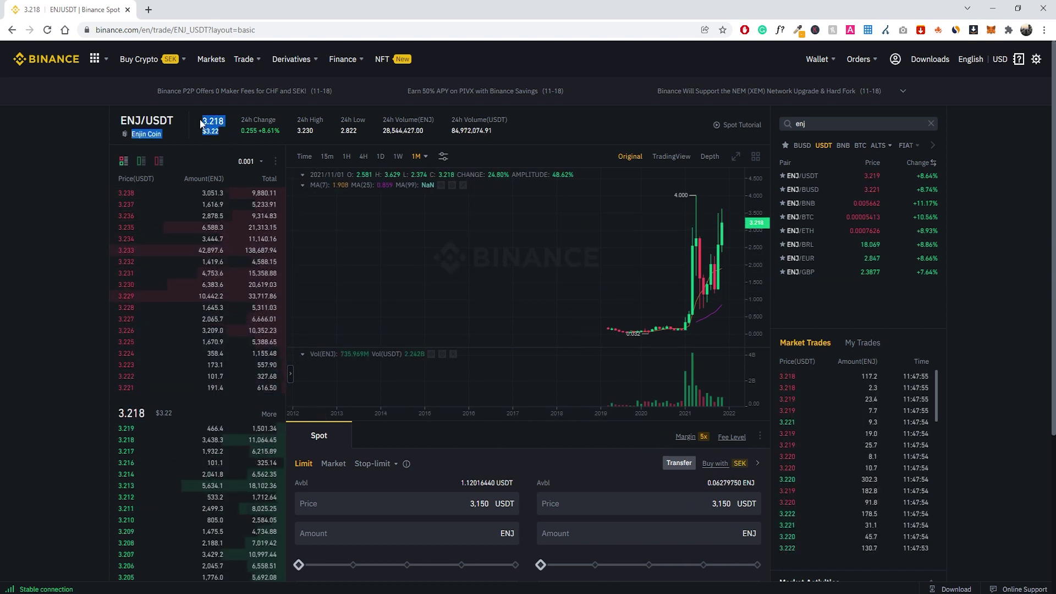
click(203, 124)
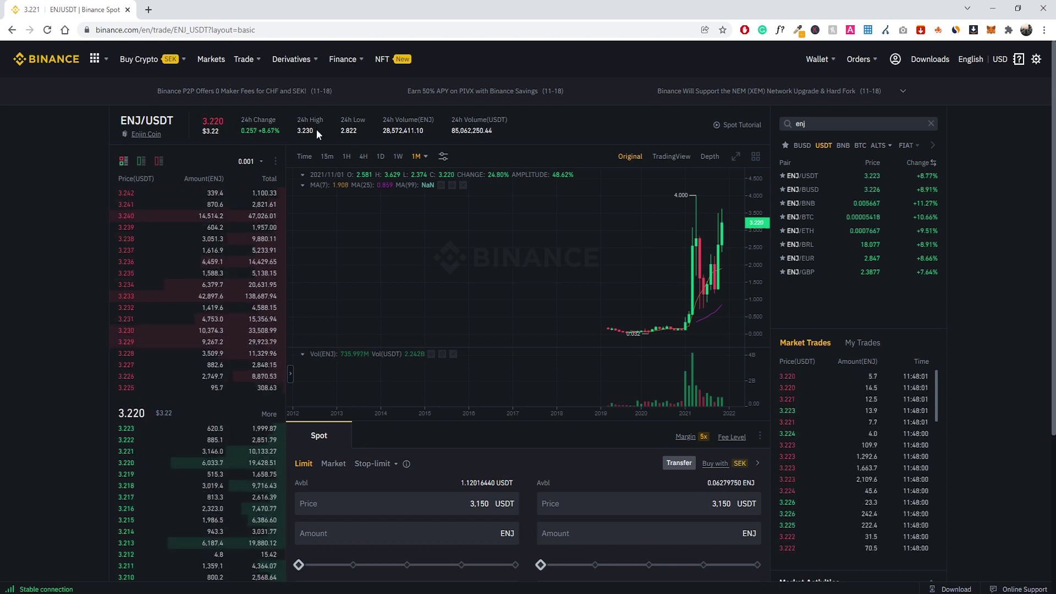
drag(316, 130, 296, 131)
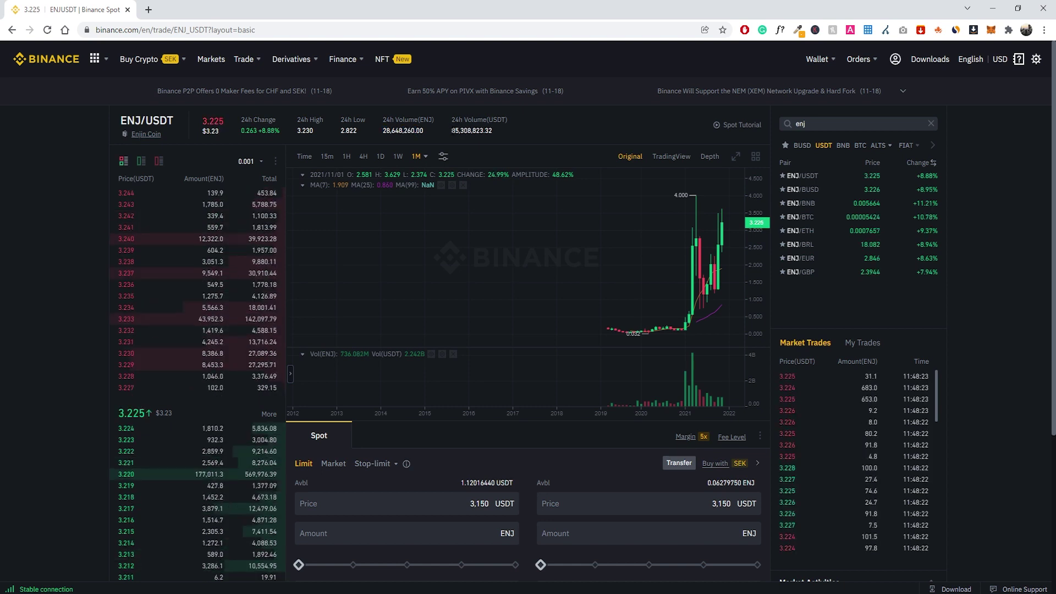
drag(452, 130, 484, 131)
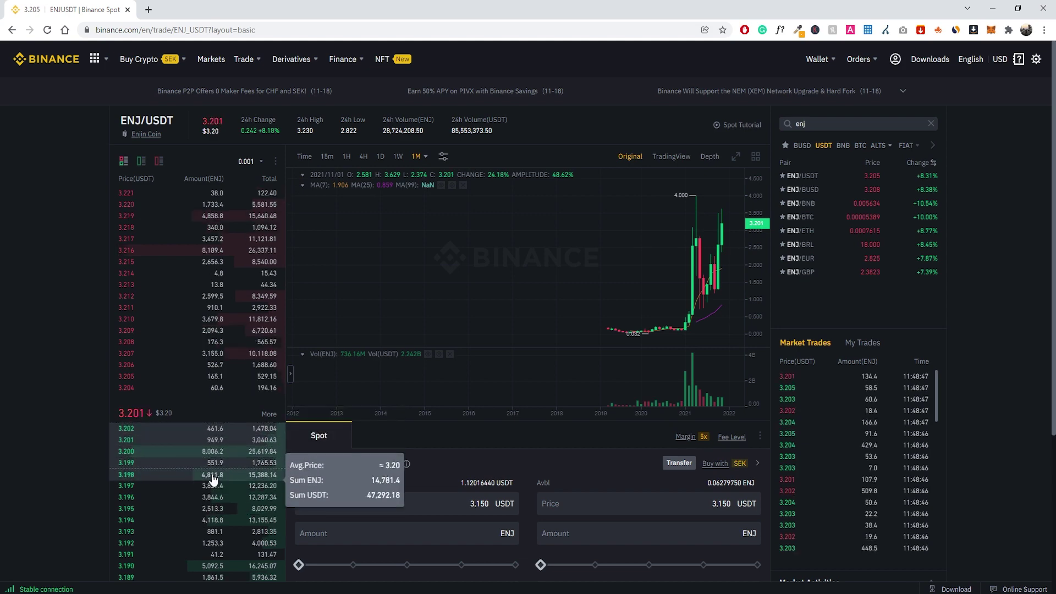
Step: Set the price grouping of the ENJ/USDT order book to 0.1
scroll(213, 407, down, 1)
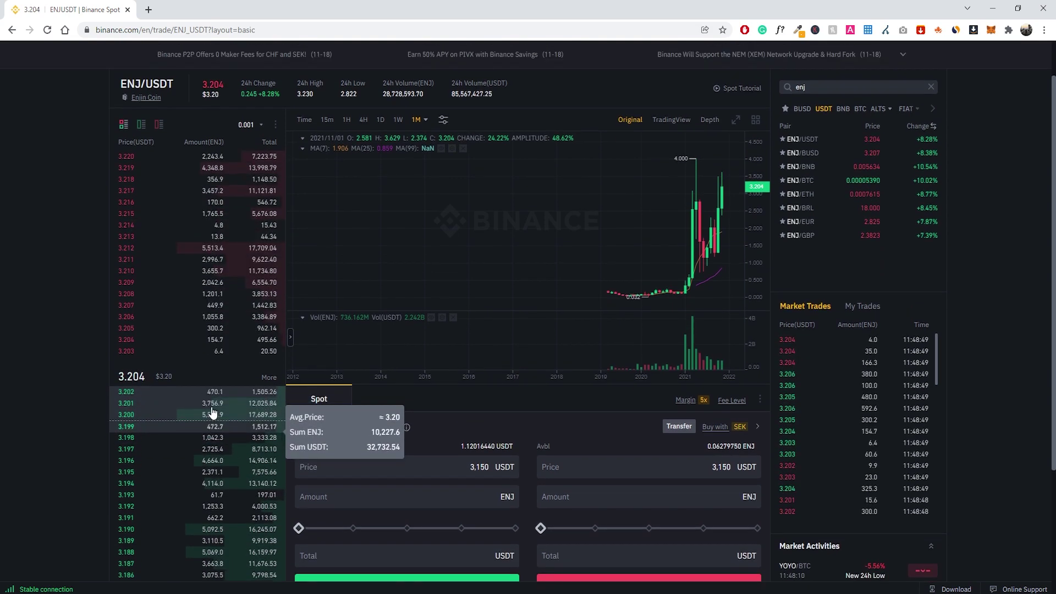
scroll(214, 411, up, 1)
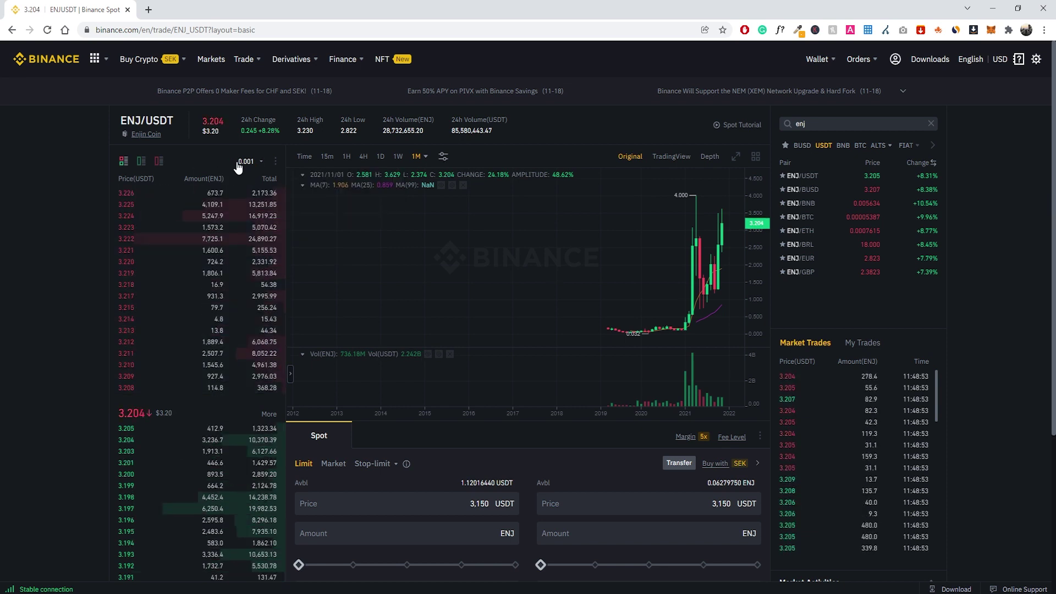
click(255, 164)
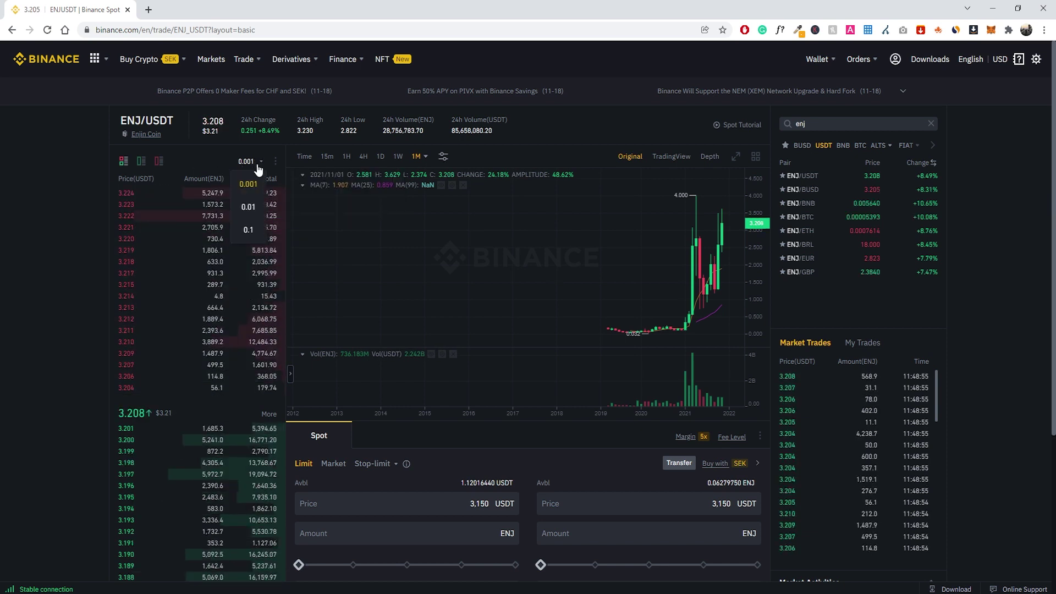
click(249, 230)
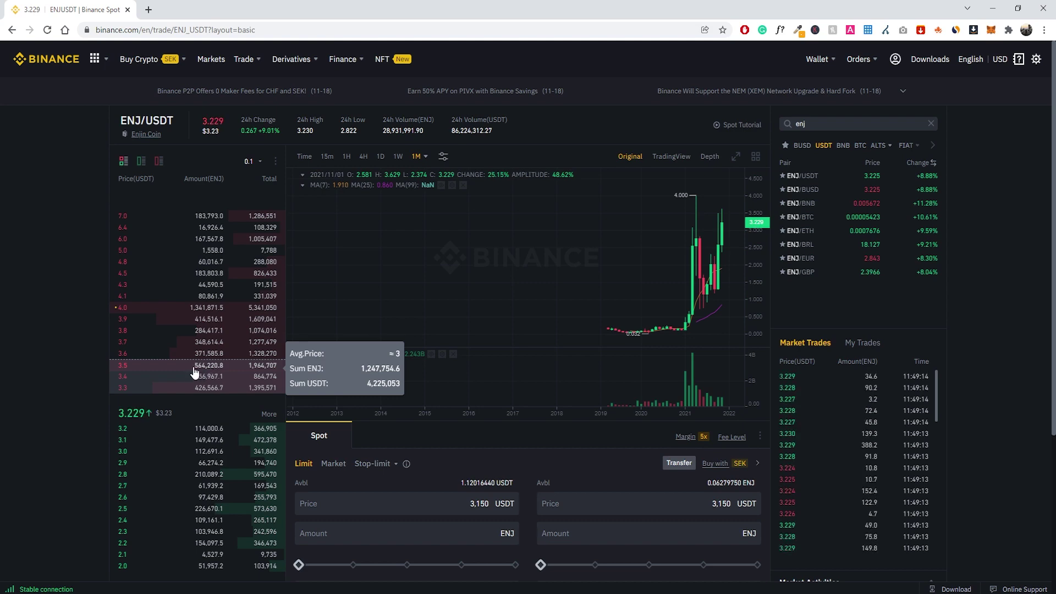
Step: Examine the grouped buy and sell orders in the order book, including the marked sell level at 4.0
scroll(204, 374, down, 2)
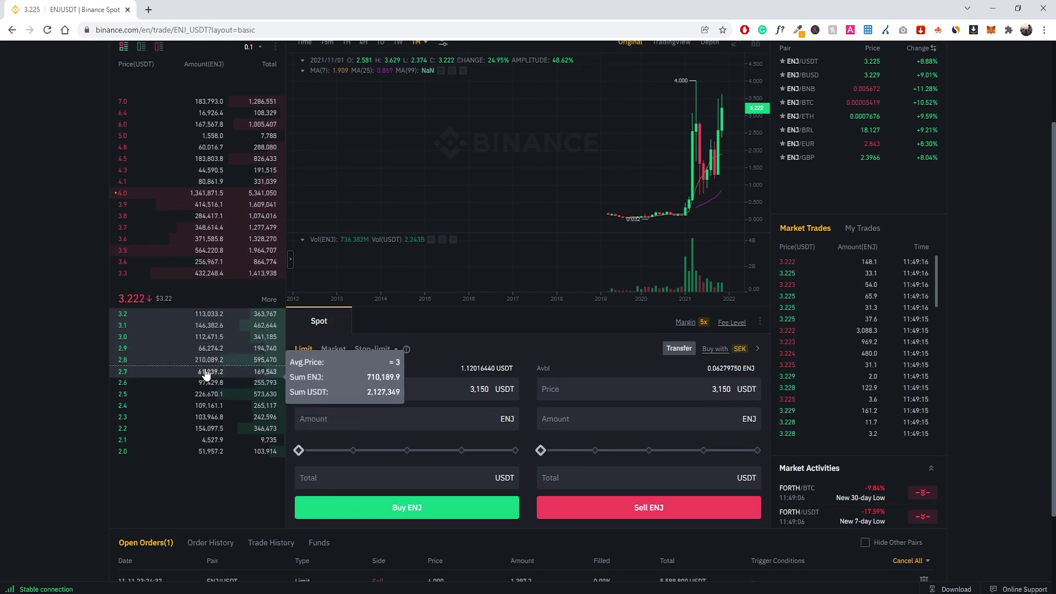
scroll(206, 374, up, 1)
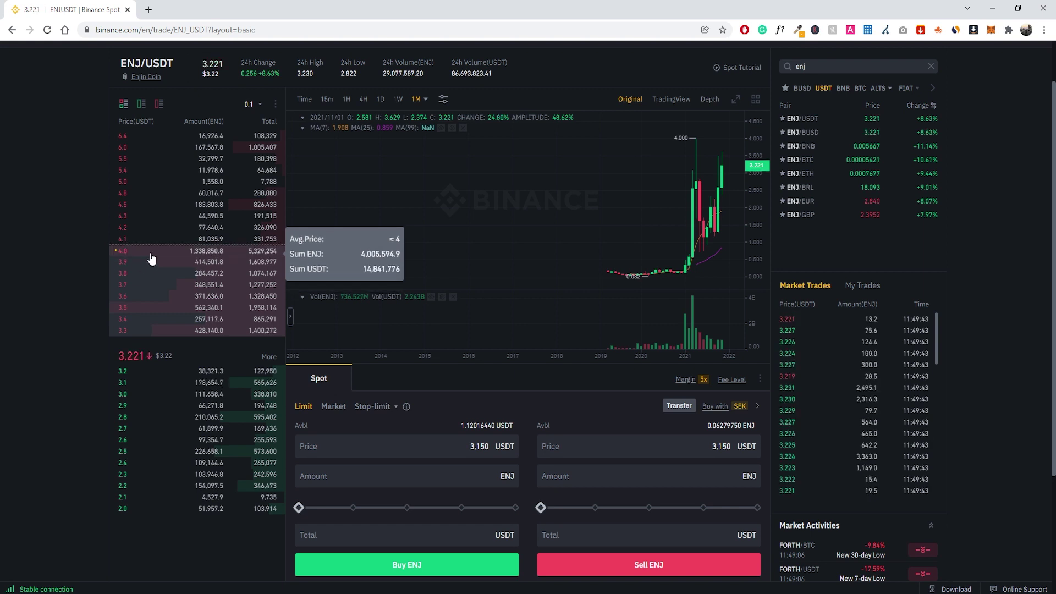
scroll(75, 255, up, 1)
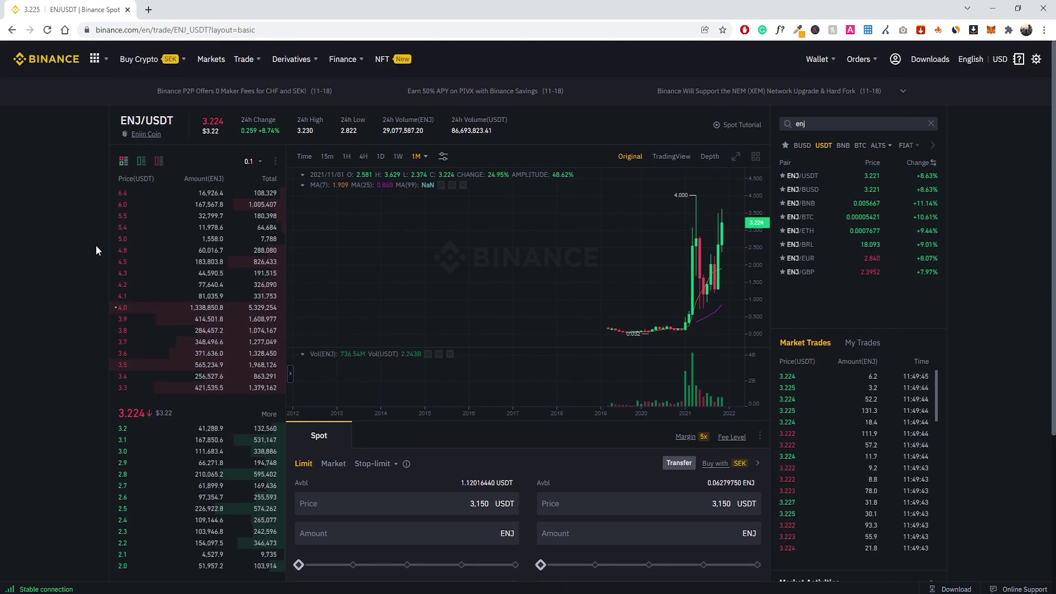
scroll(105, 254, down, 1)
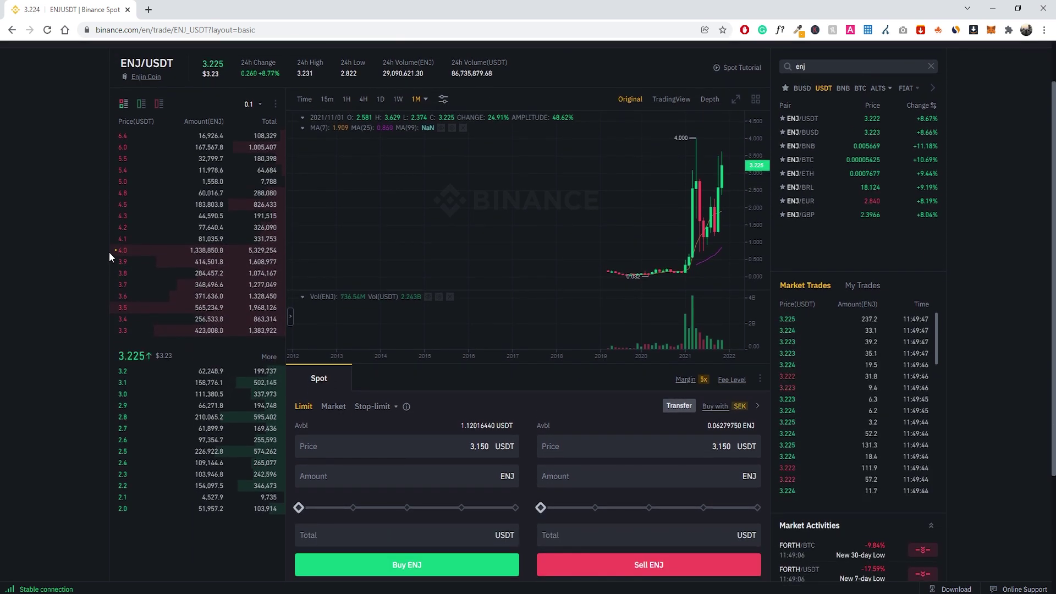
mouse_move(112, 254)
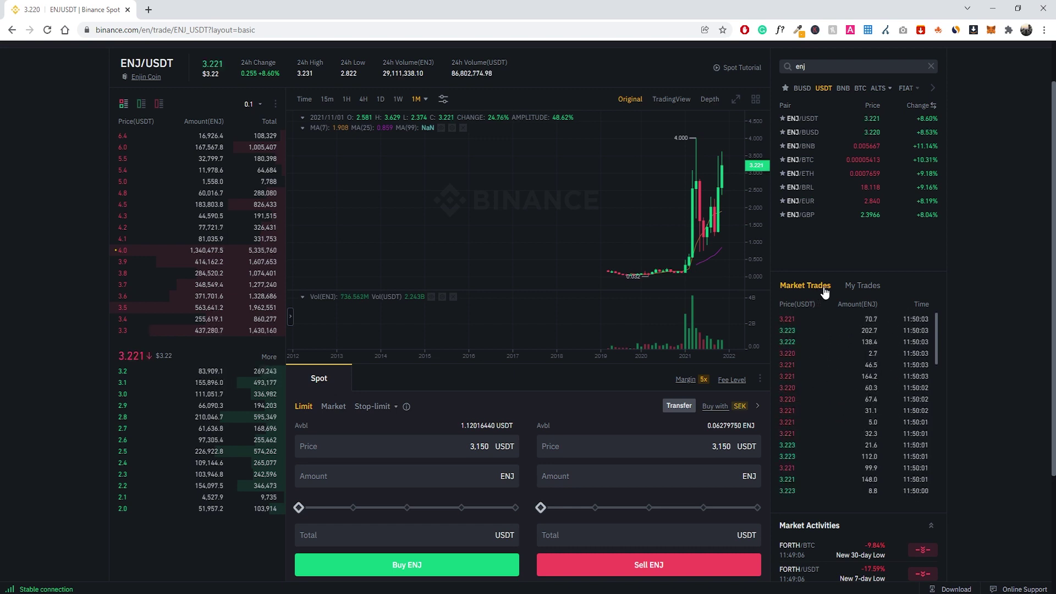
Step: View the account's own ENJ/USDT trades and return to the market trades
click(860, 293)
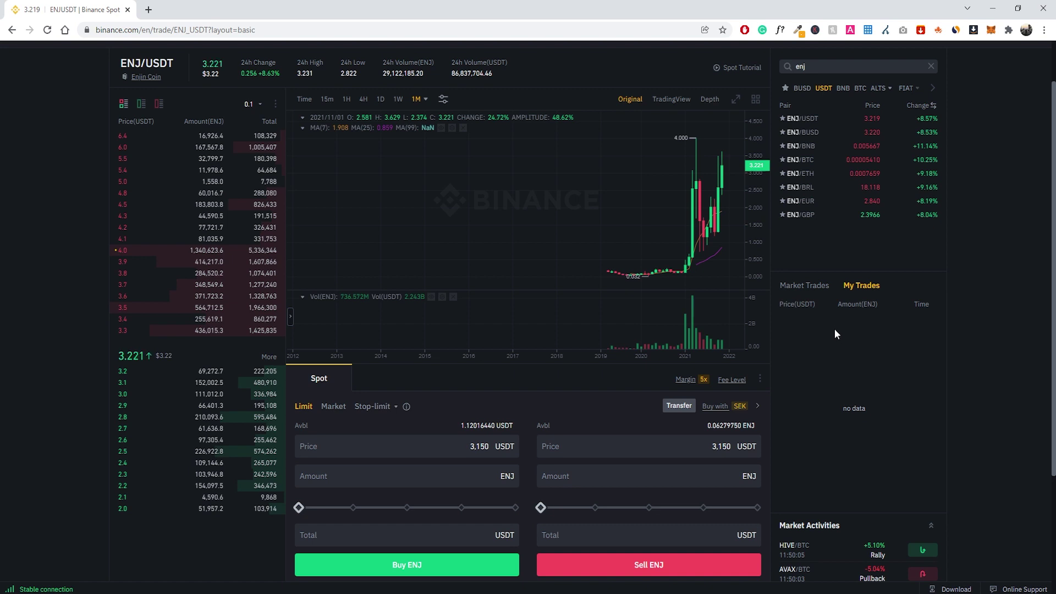
click(805, 285)
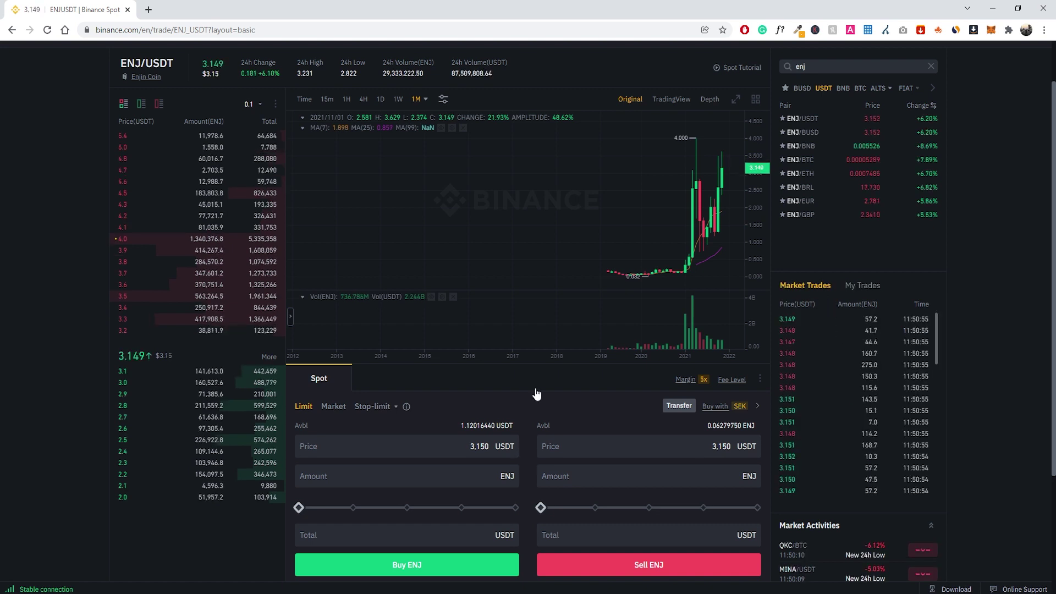
Step: Enter an amount of 1000 ENJ in the ENJ/USDT limit buy order
scroll(535, 385, down, 1)
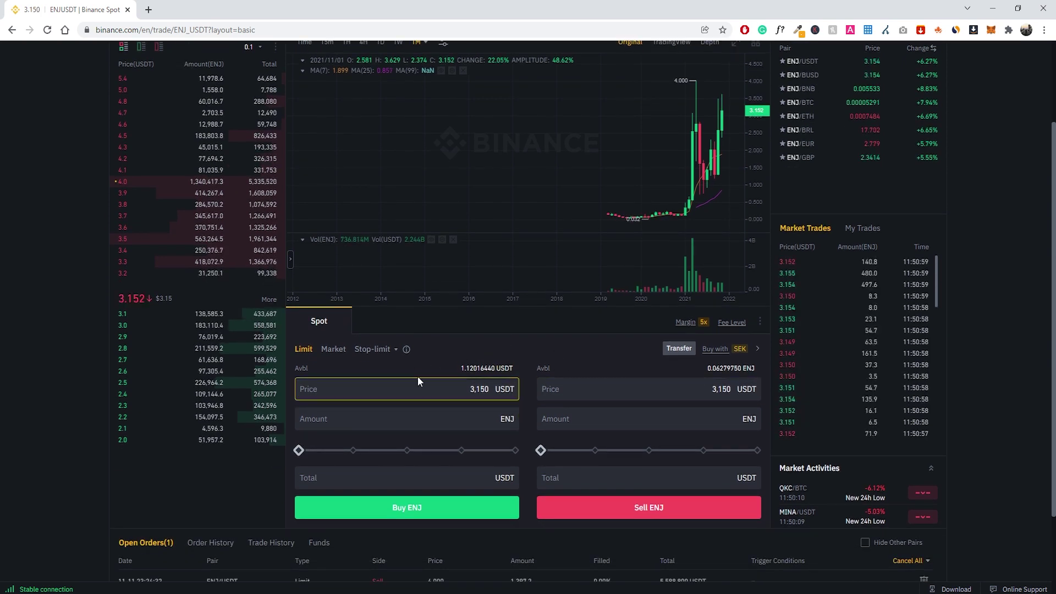
click(501, 387)
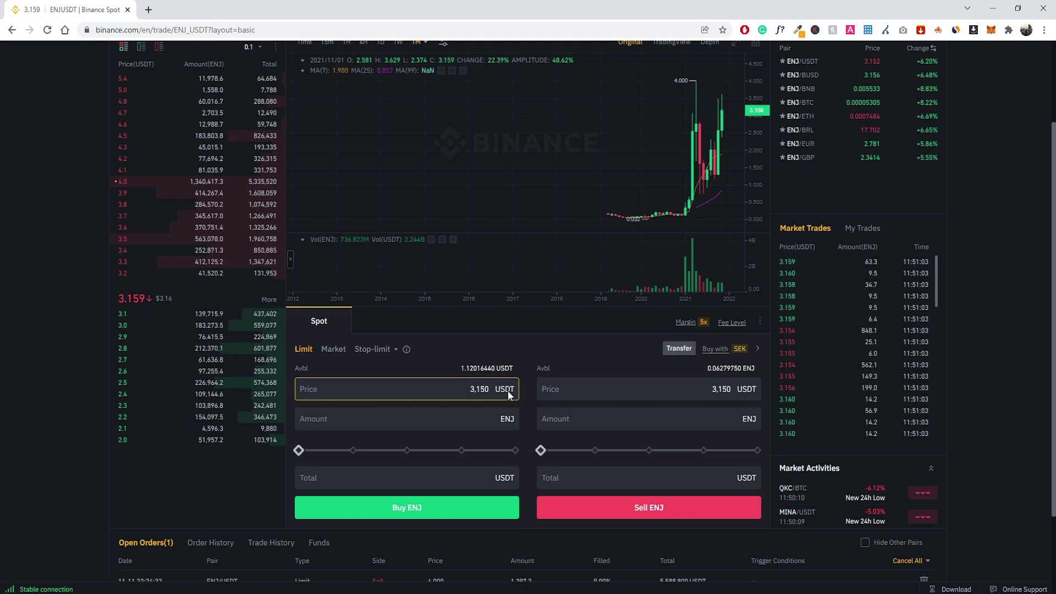
click(496, 418)
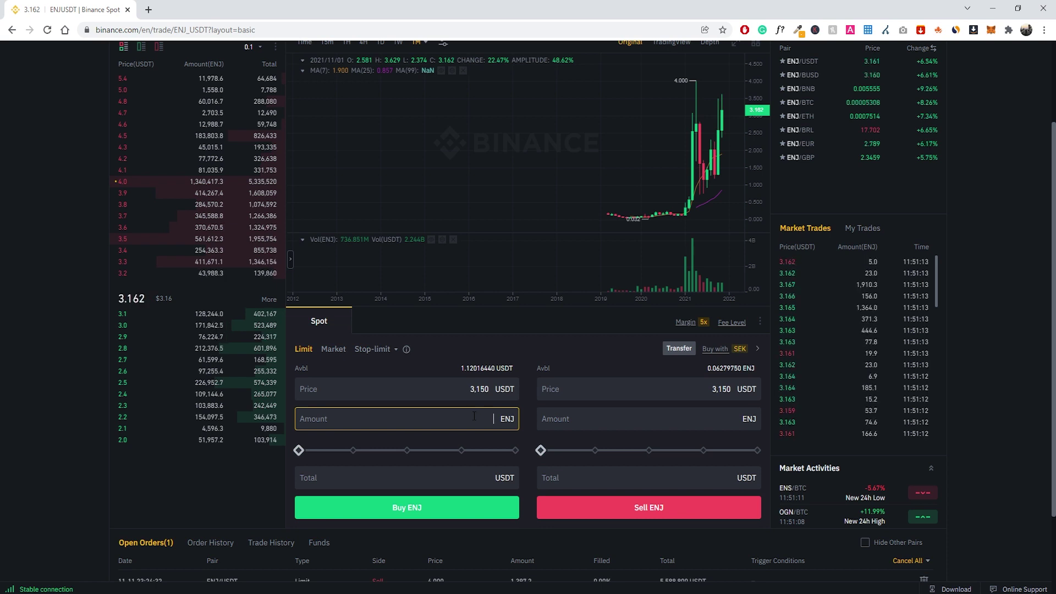
text(1000)
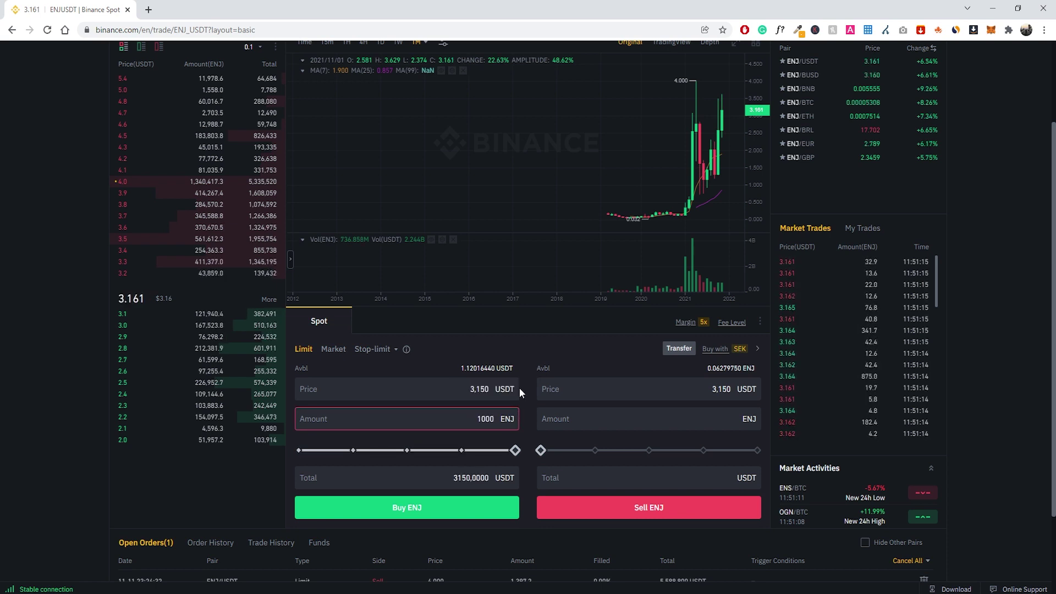
Step: Set the limit buy order's price to 3 USDT and compare it with the current market price
scroll(498, 423, up, 1)
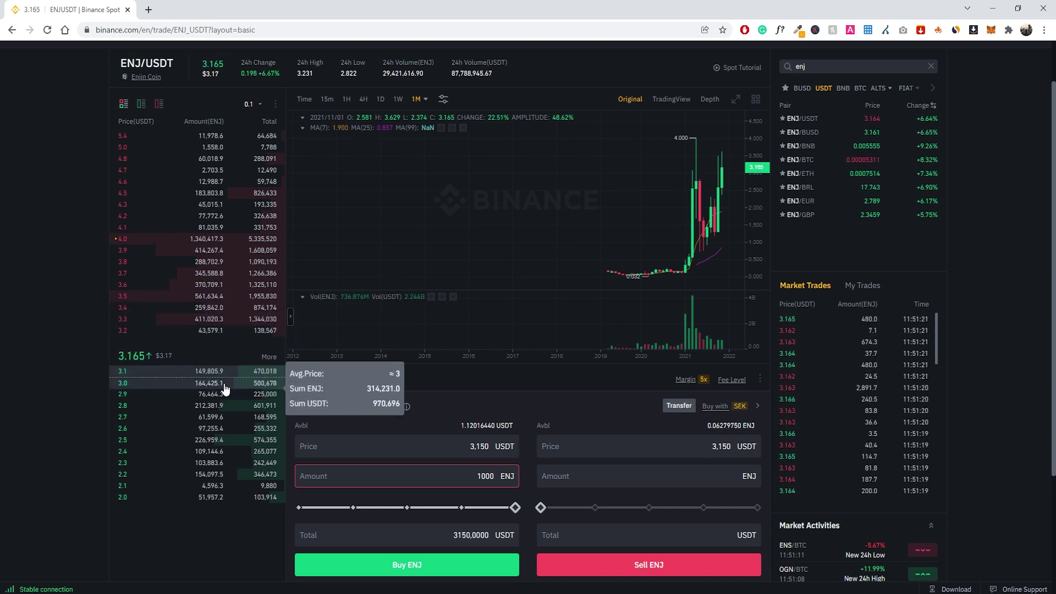
click(474, 444)
click(491, 444)
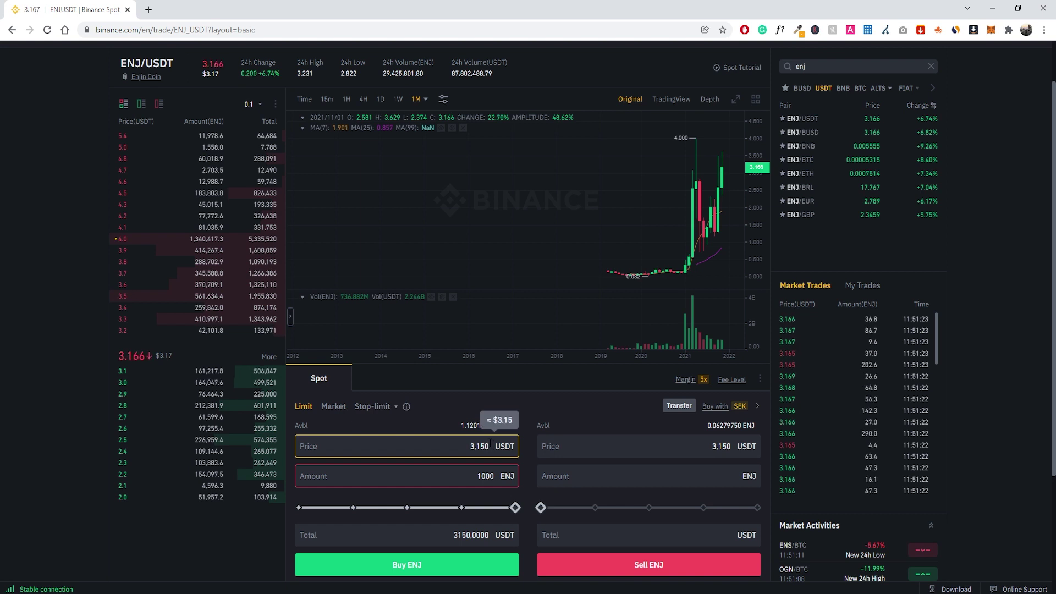
key(BackSpace)
key(BackSpace)
key(BackSpace)
click(514, 410)
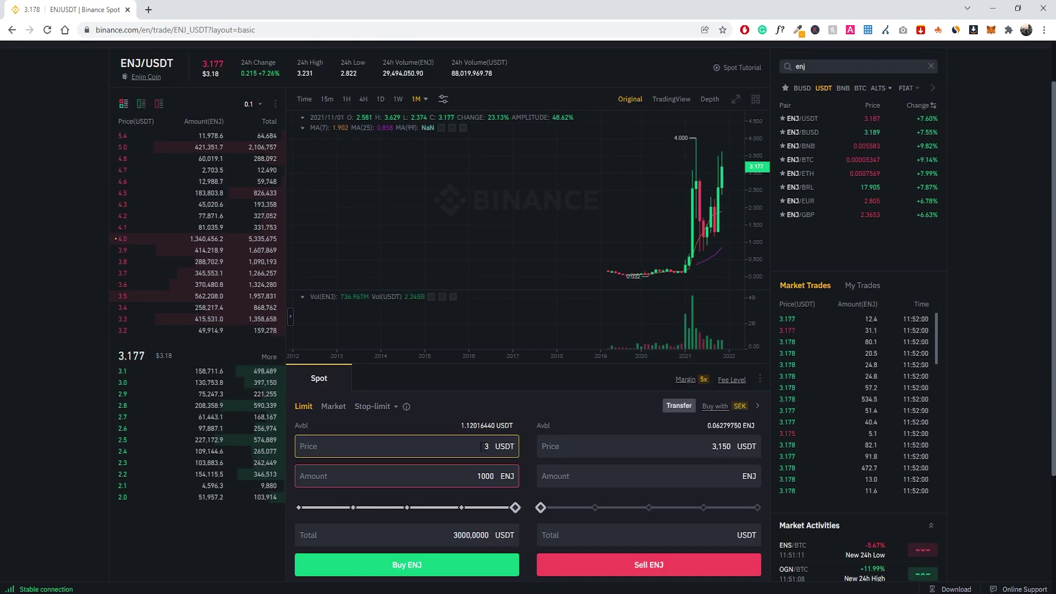
scroll(475, 443, down, 1)
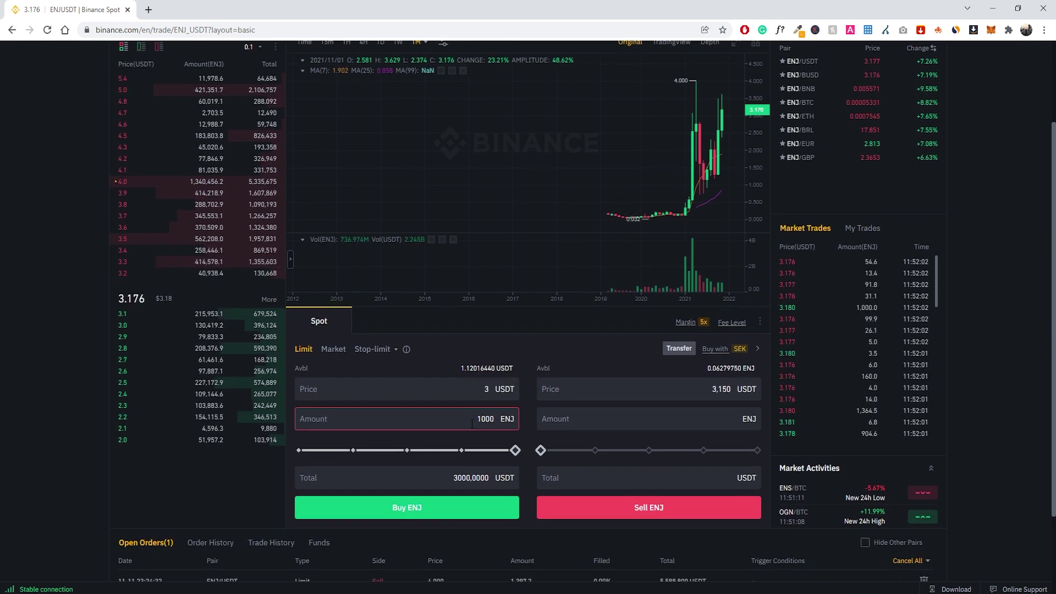
scroll(467, 420, up, 1)
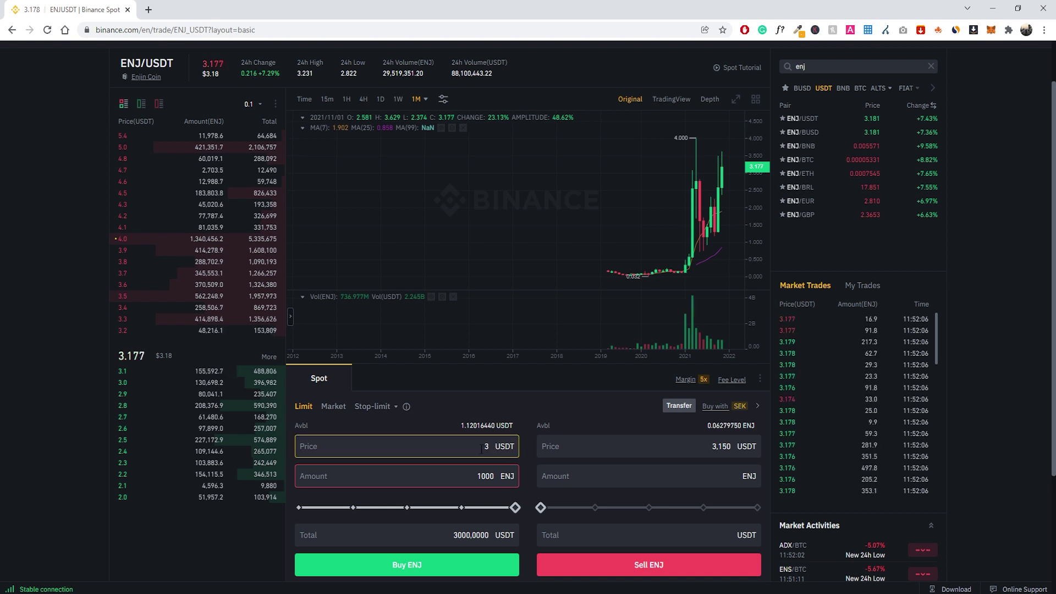
scroll(479, 451, up, 1)
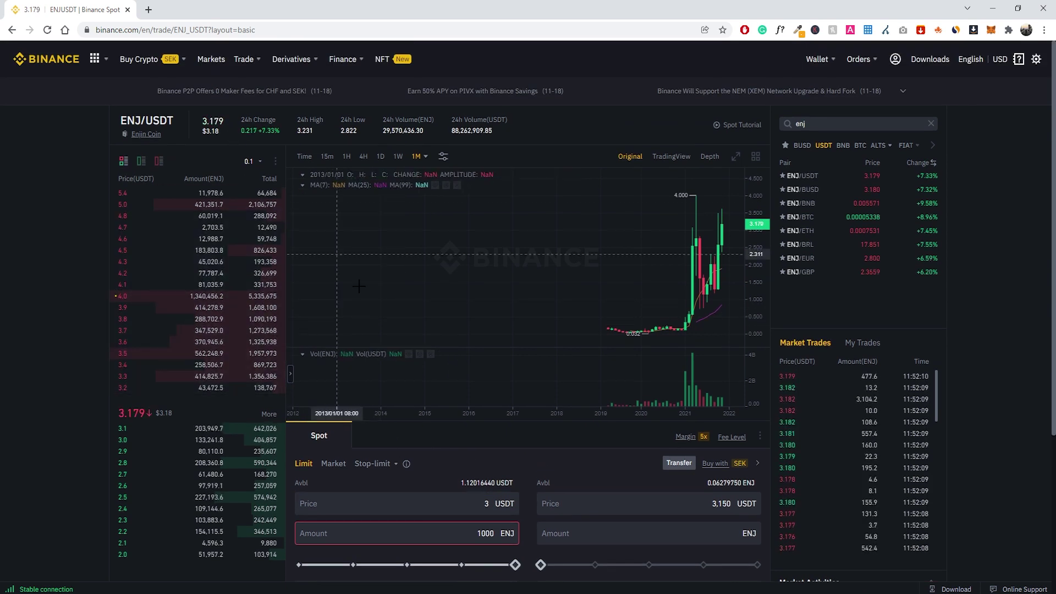
scroll(484, 413, down, 2)
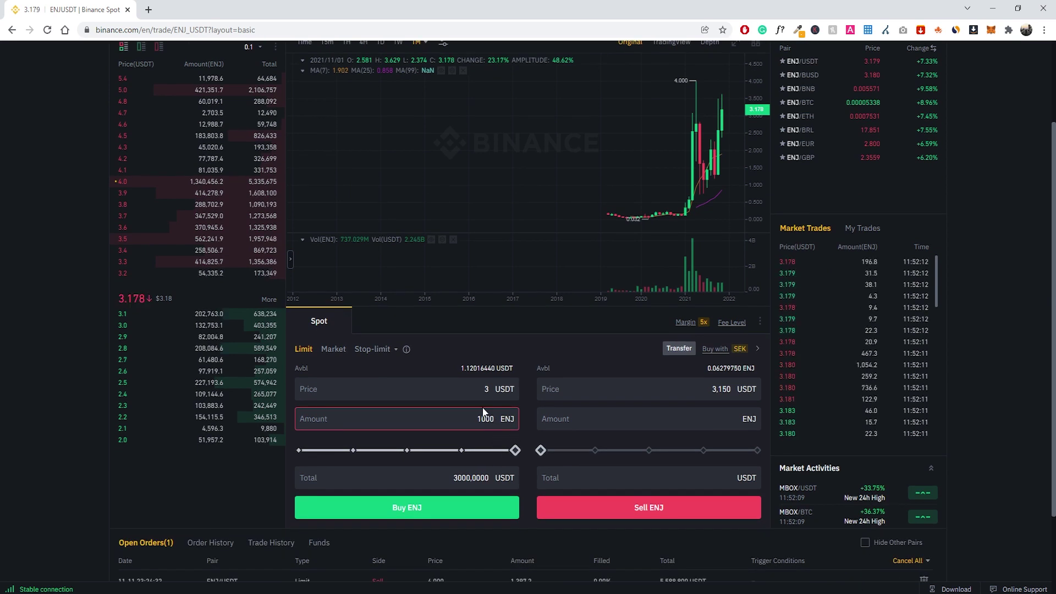
Step: Set the limit buy order's price to 3,15 USDT
click(486, 388)
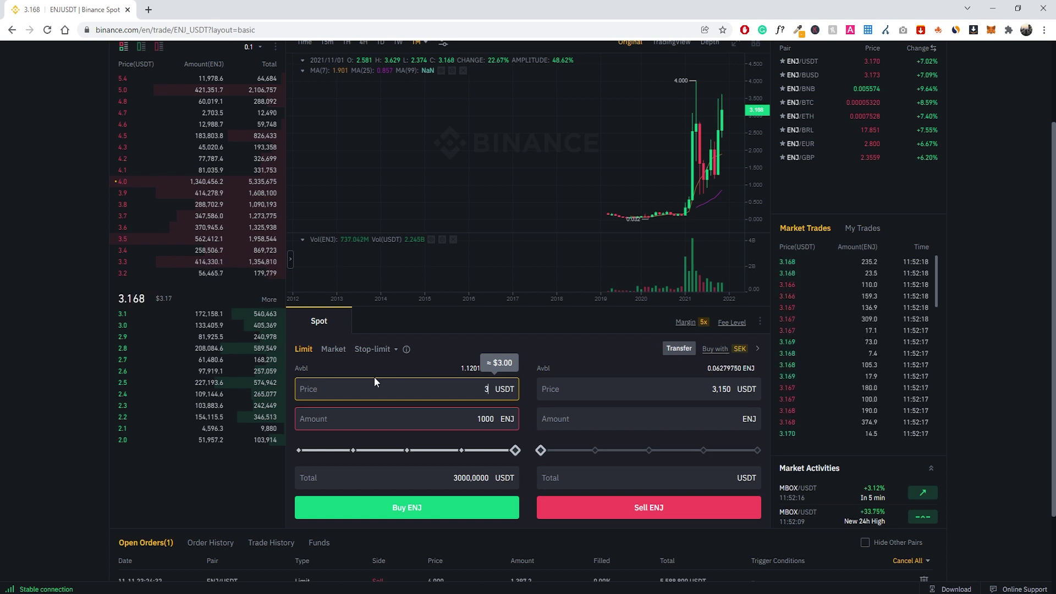
key(BackSpace)
scroll(489, 463, up, 2)
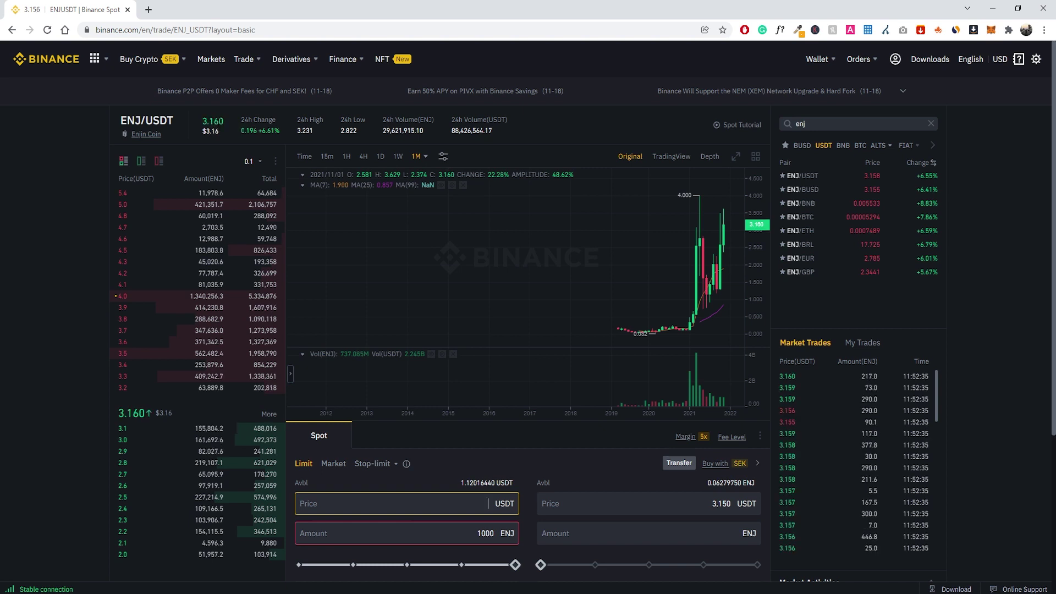
scroll(399, 385, down, 1)
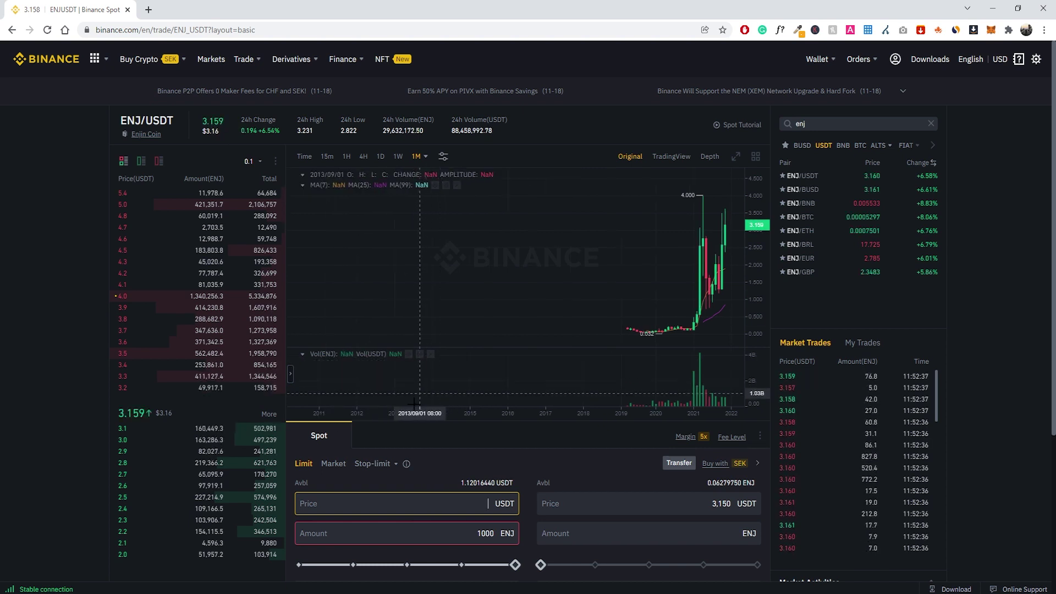
scroll(418, 453, down, 1)
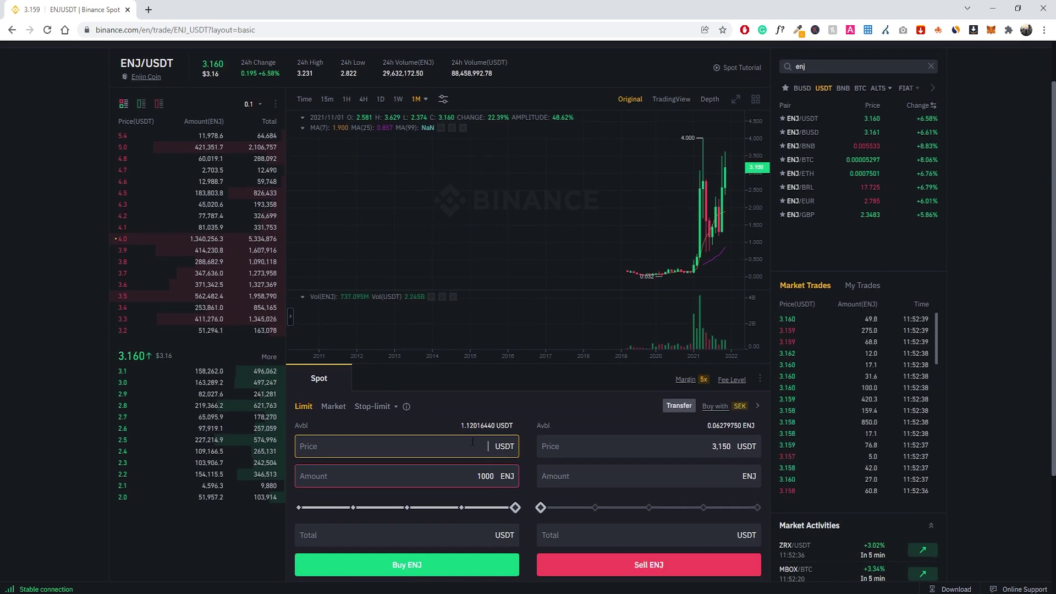
text(3)
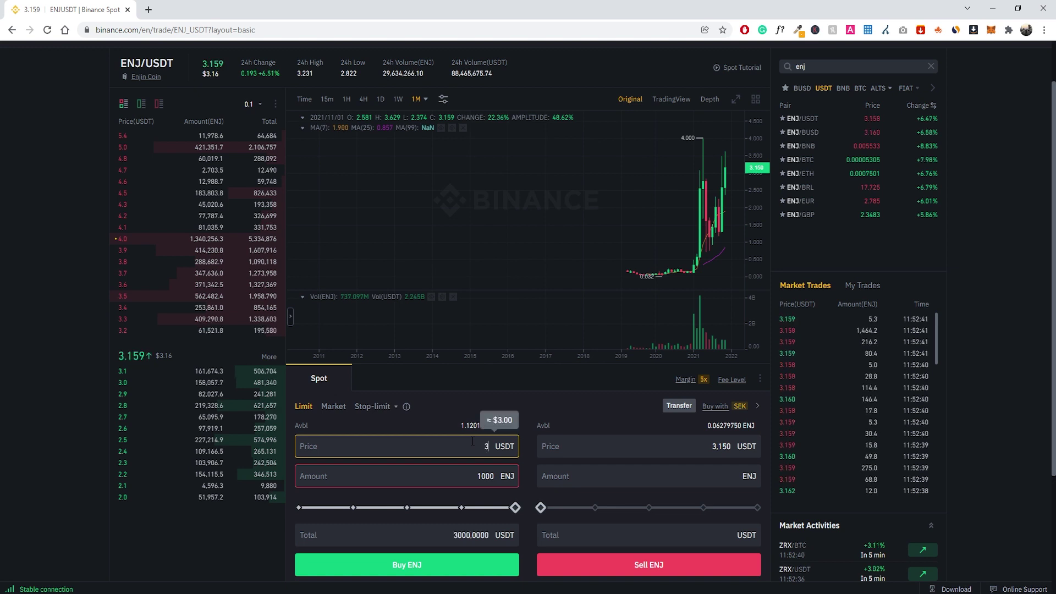
text(,15)
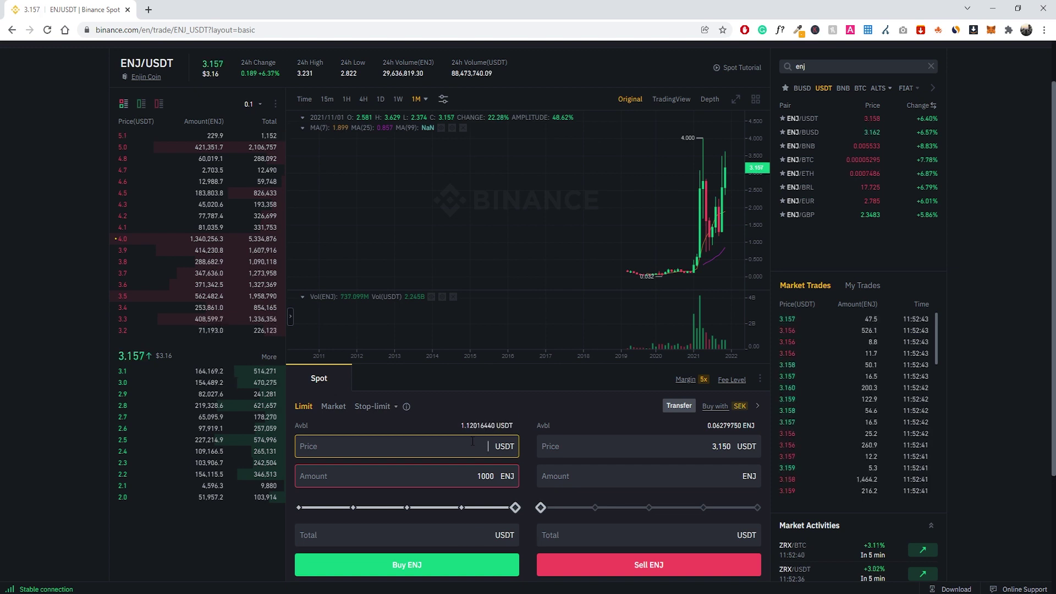
click(549, 404)
scroll(405, 357, up, 2)
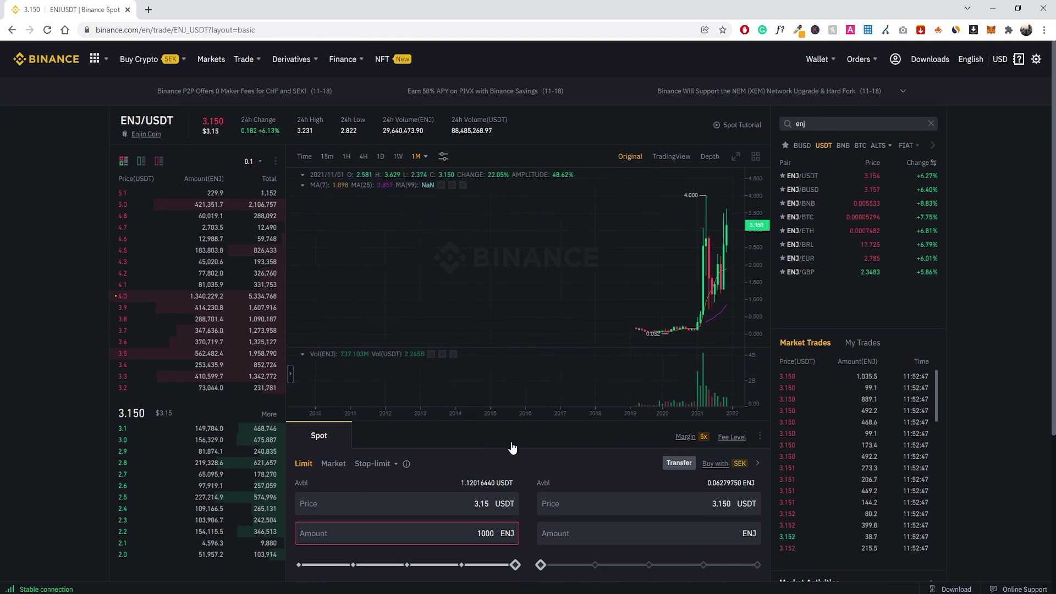
scroll(512, 448, down, 2)
click(489, 419)
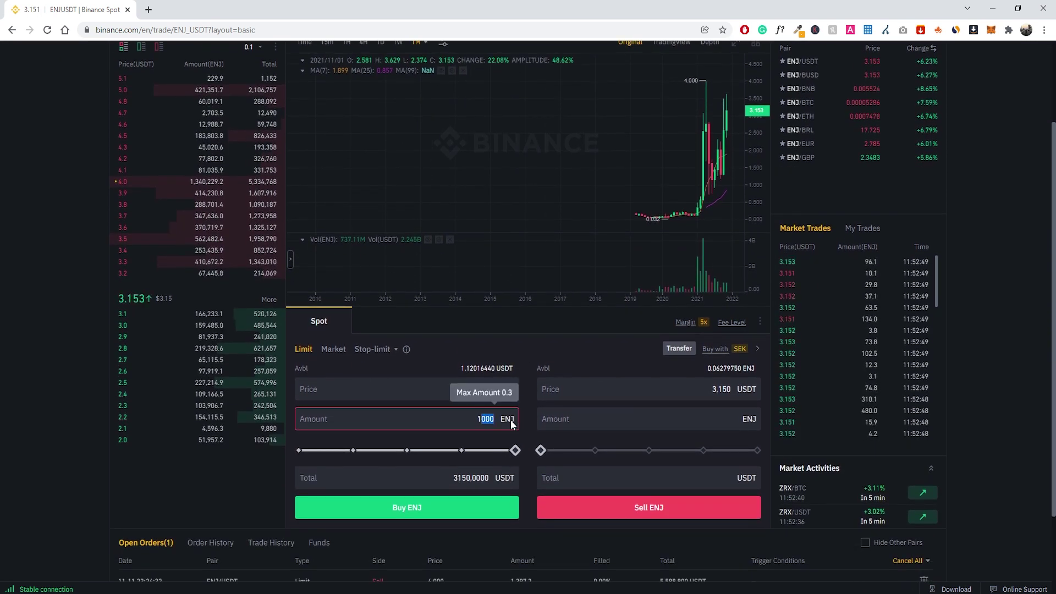
click(531, 372)
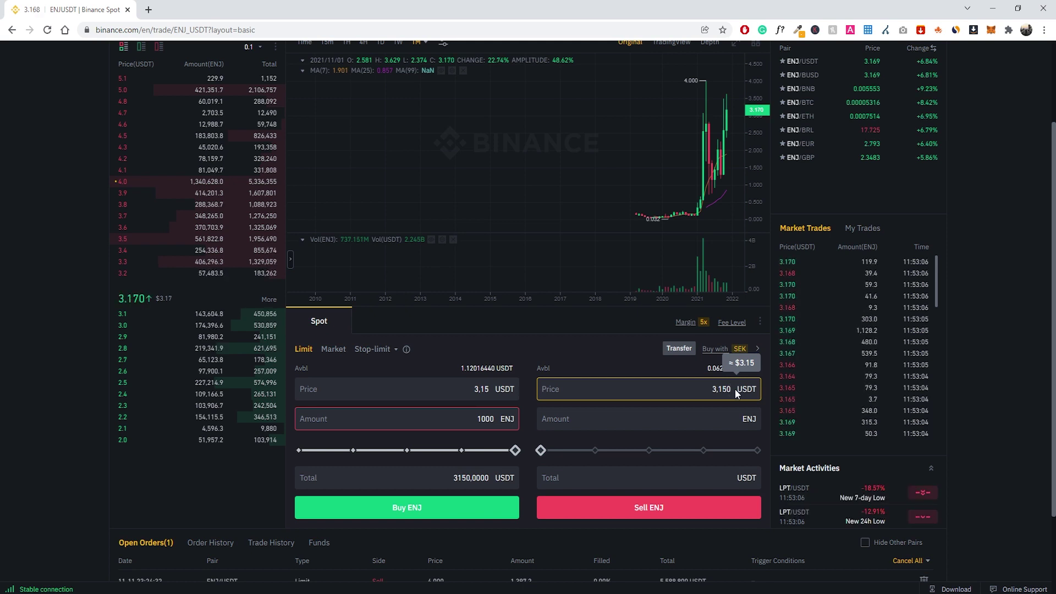
Step: Fill in the limit sell order with a price of 3,8 USDT and an amount of 1000 ENJ
key(BackSpace)
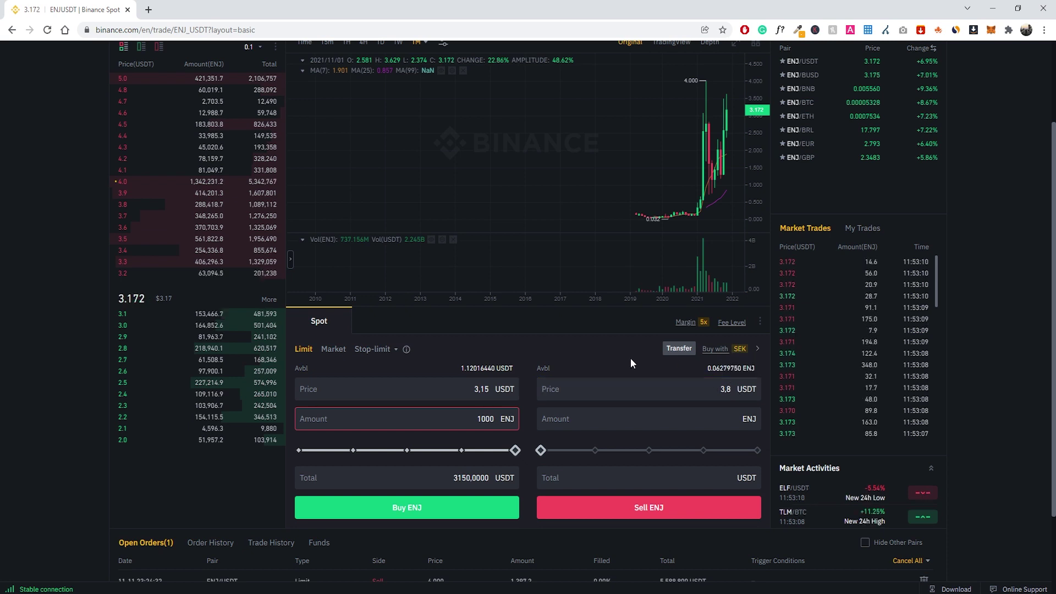
click(726, 420)
text(1000)
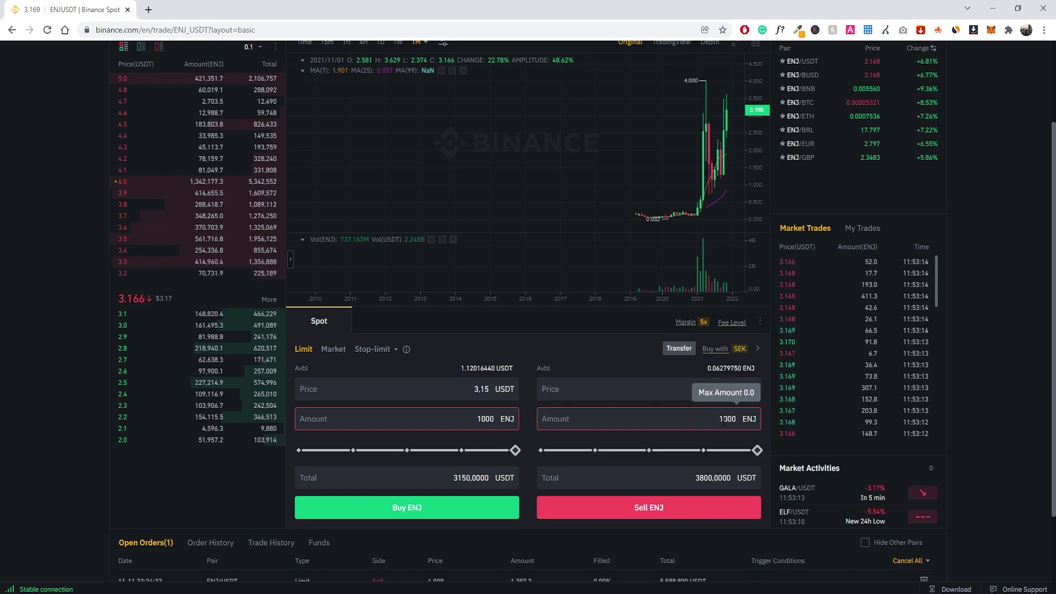
key(Home)
click(629, 361)
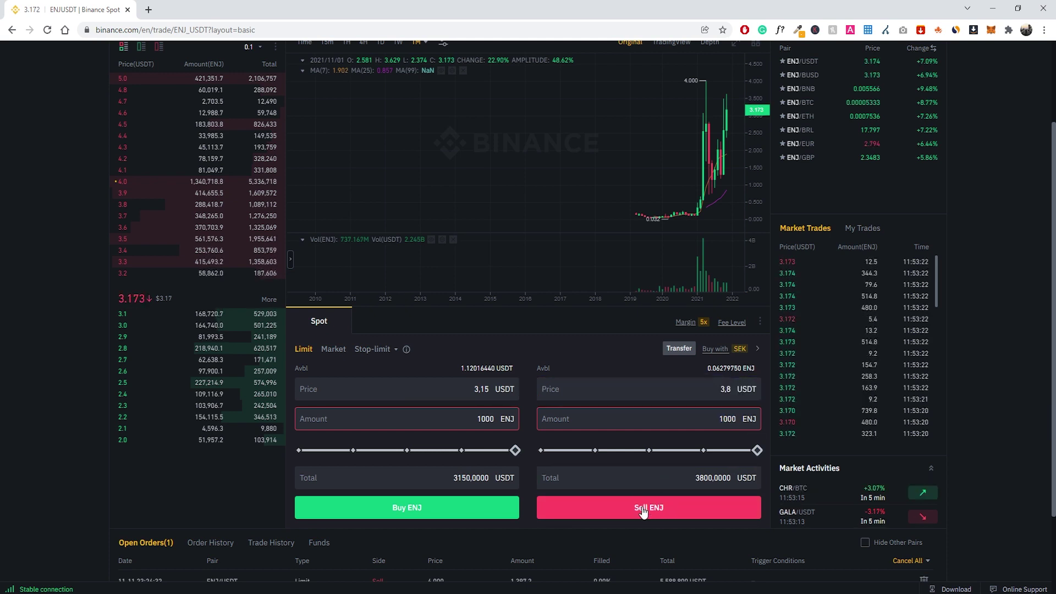
scroll(648, 481, up, 1)
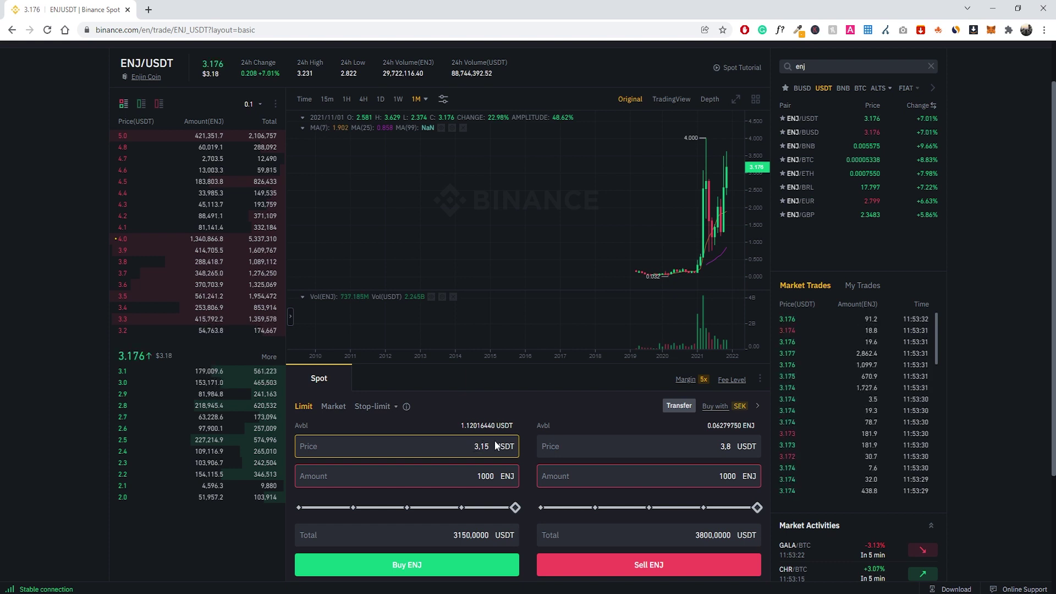
click(527, 440)
scroll(528, 439, up, 1)
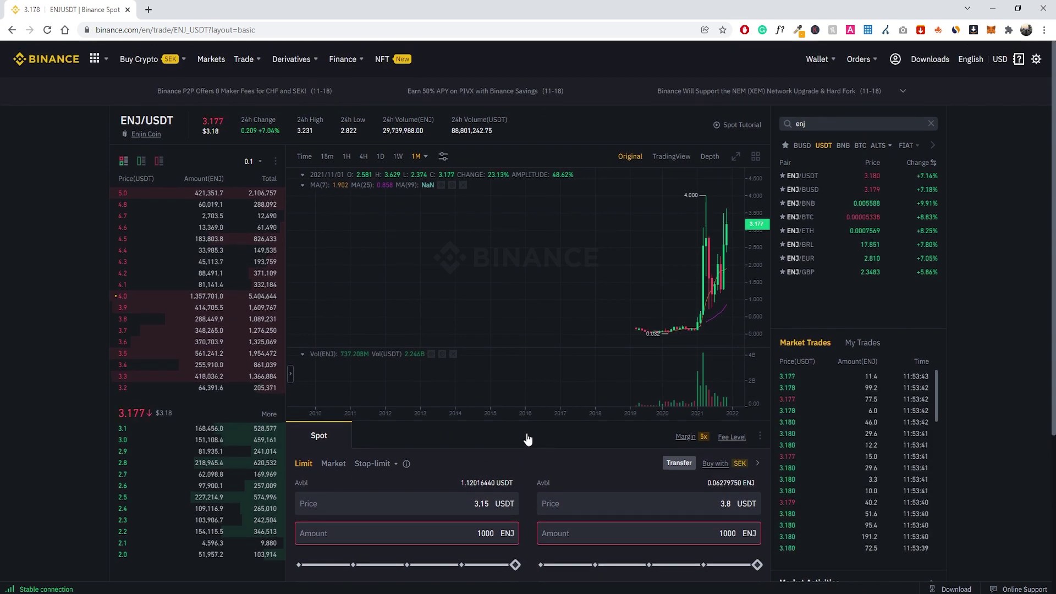